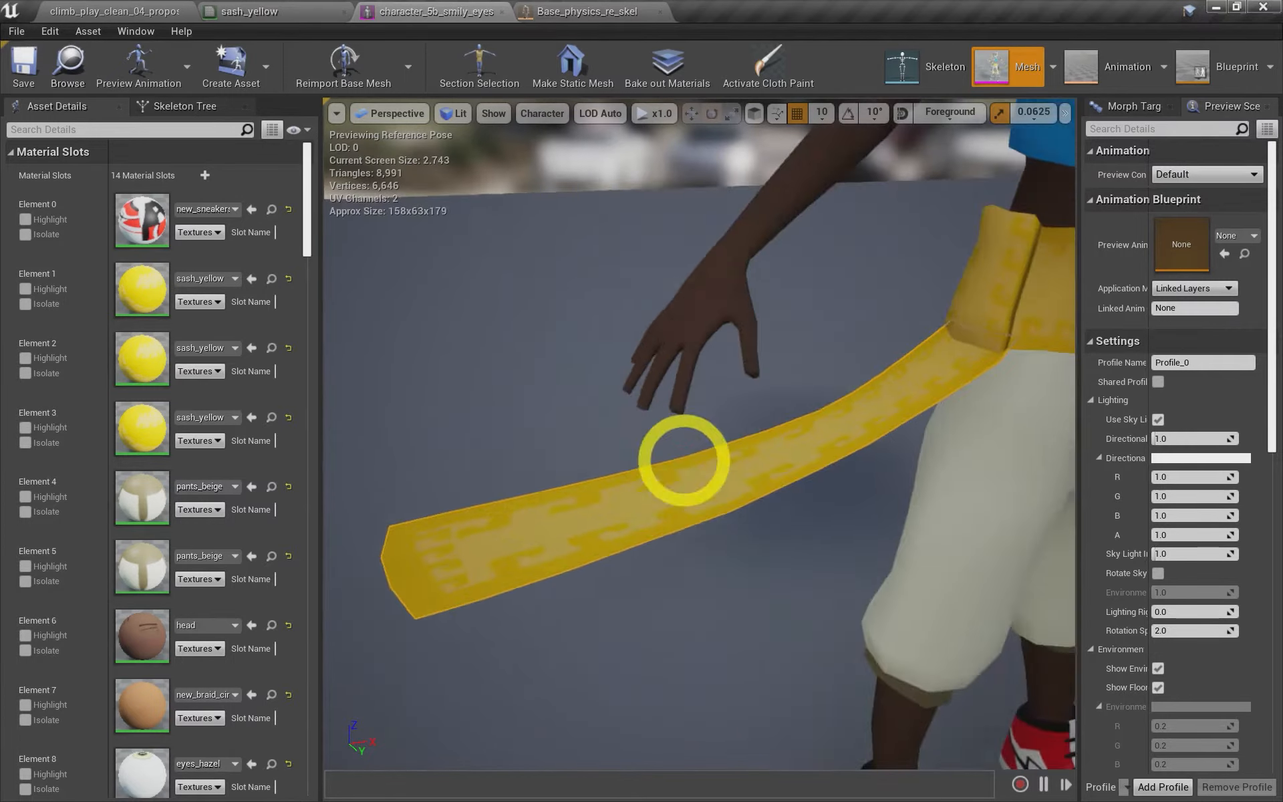
Turn on section selection and select the loose sash strip extending from the character's waist
alt+drag(907, 521, 788, 302)
alt+right_drag(788, 302, 831, 295)
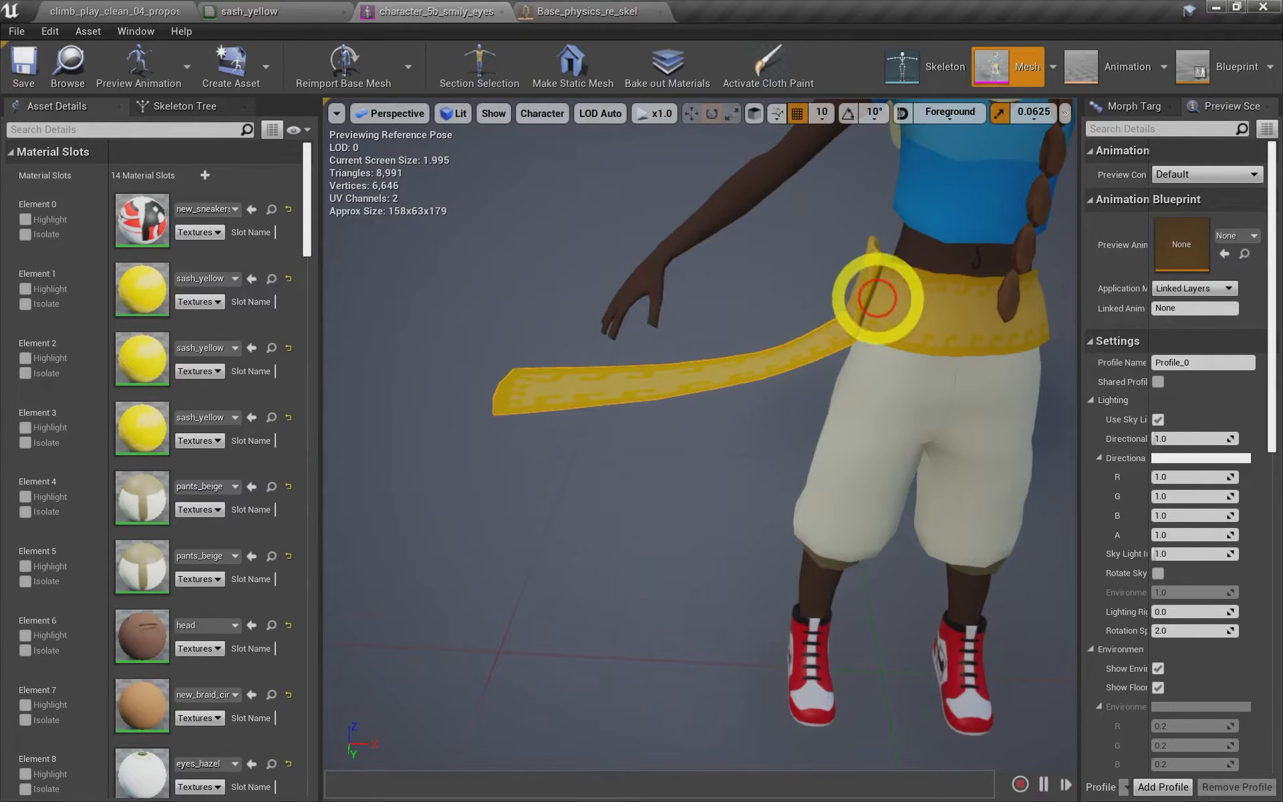
click(483, 74)
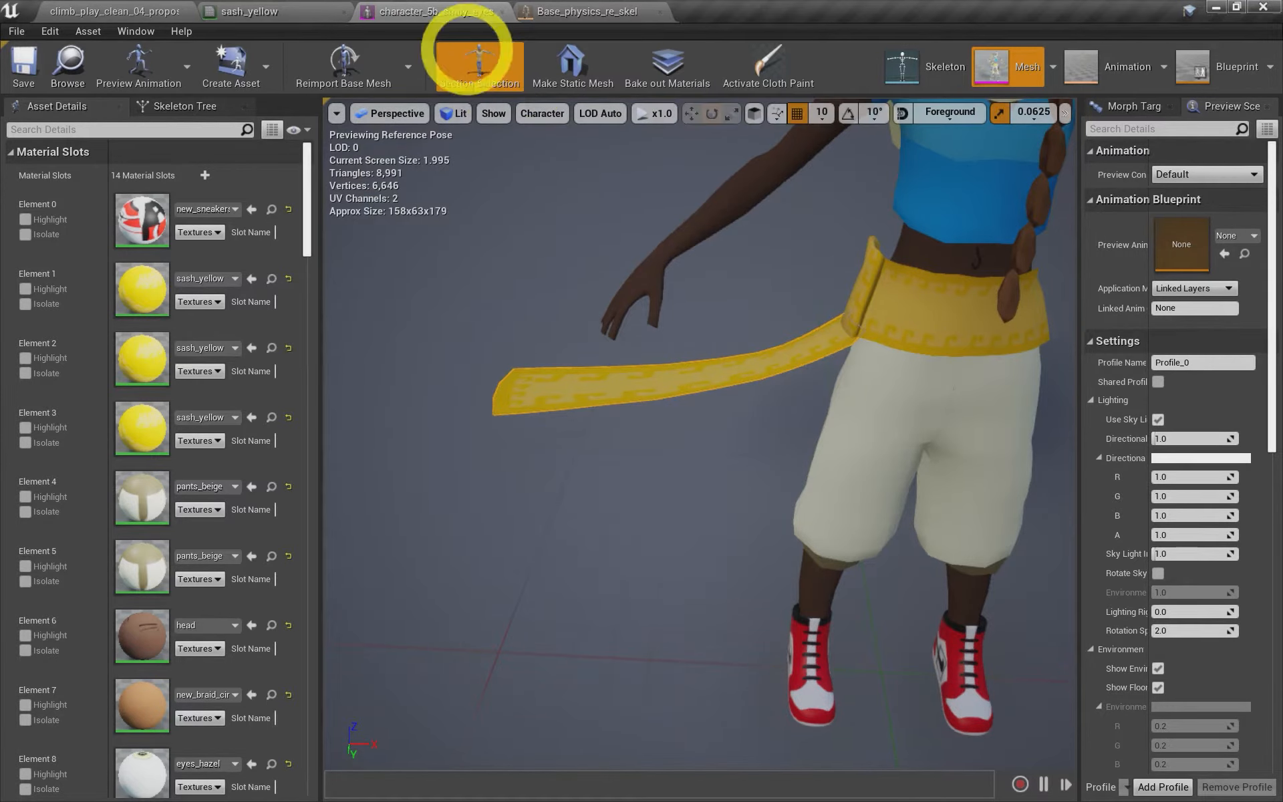
click(816, 671)
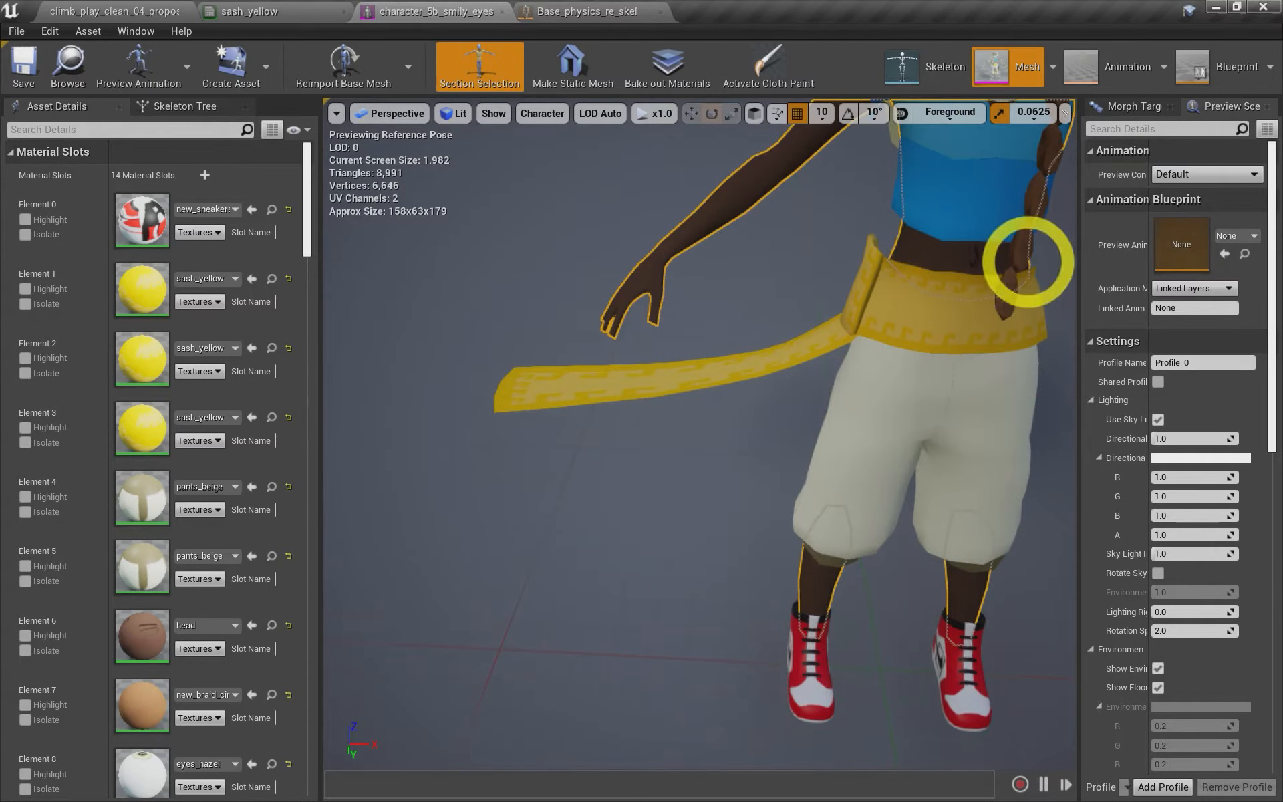
click(1020, 272)
click(699, 376)
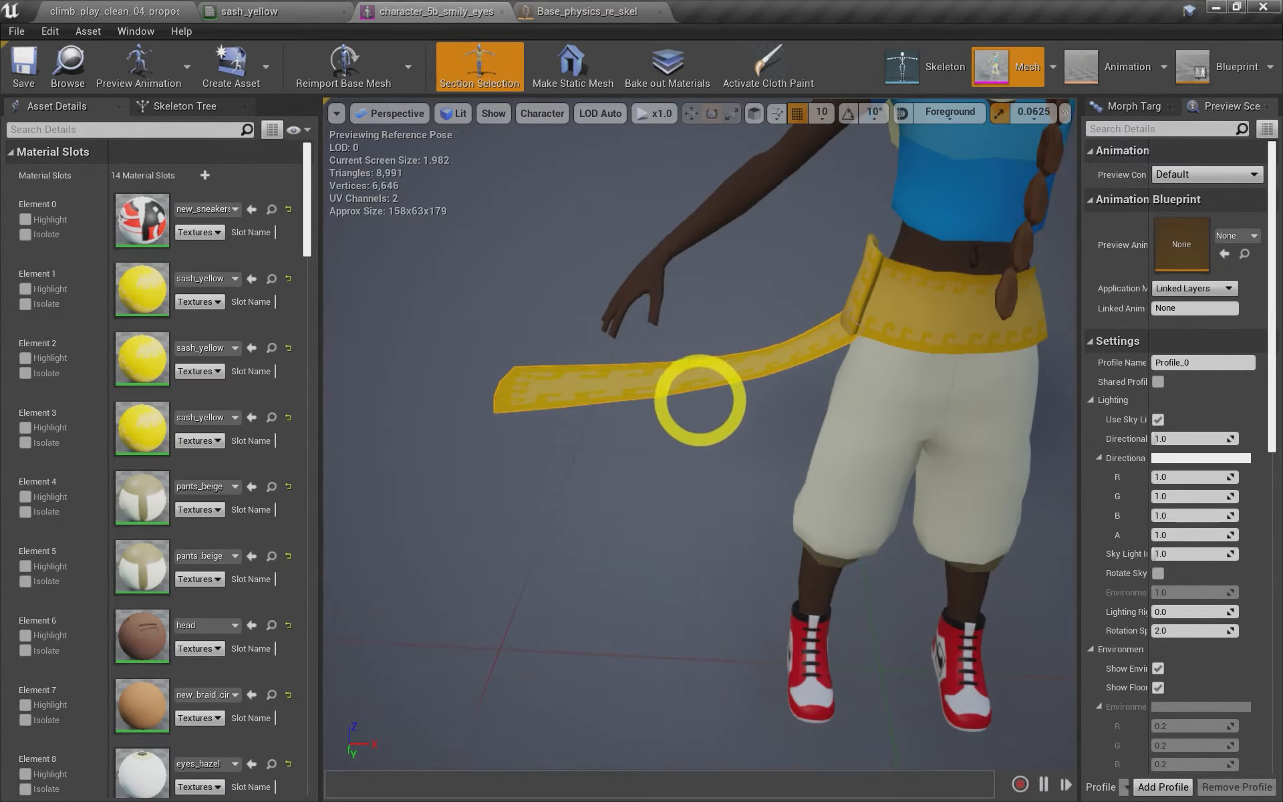
Create clothing data from the loose sash section, named sash_again, with Base_physics_re_skel as its physics asset
right_click(688, 382)
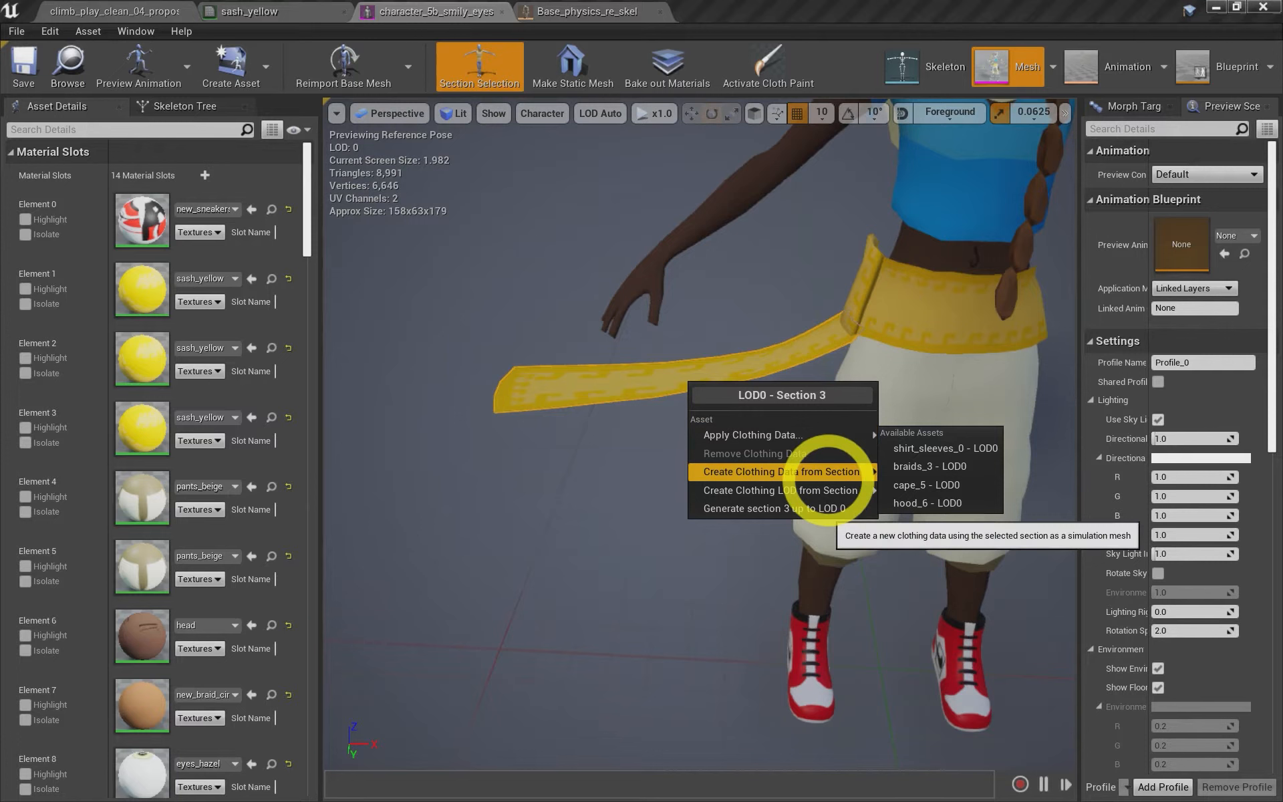
mouse_move(828, 471)
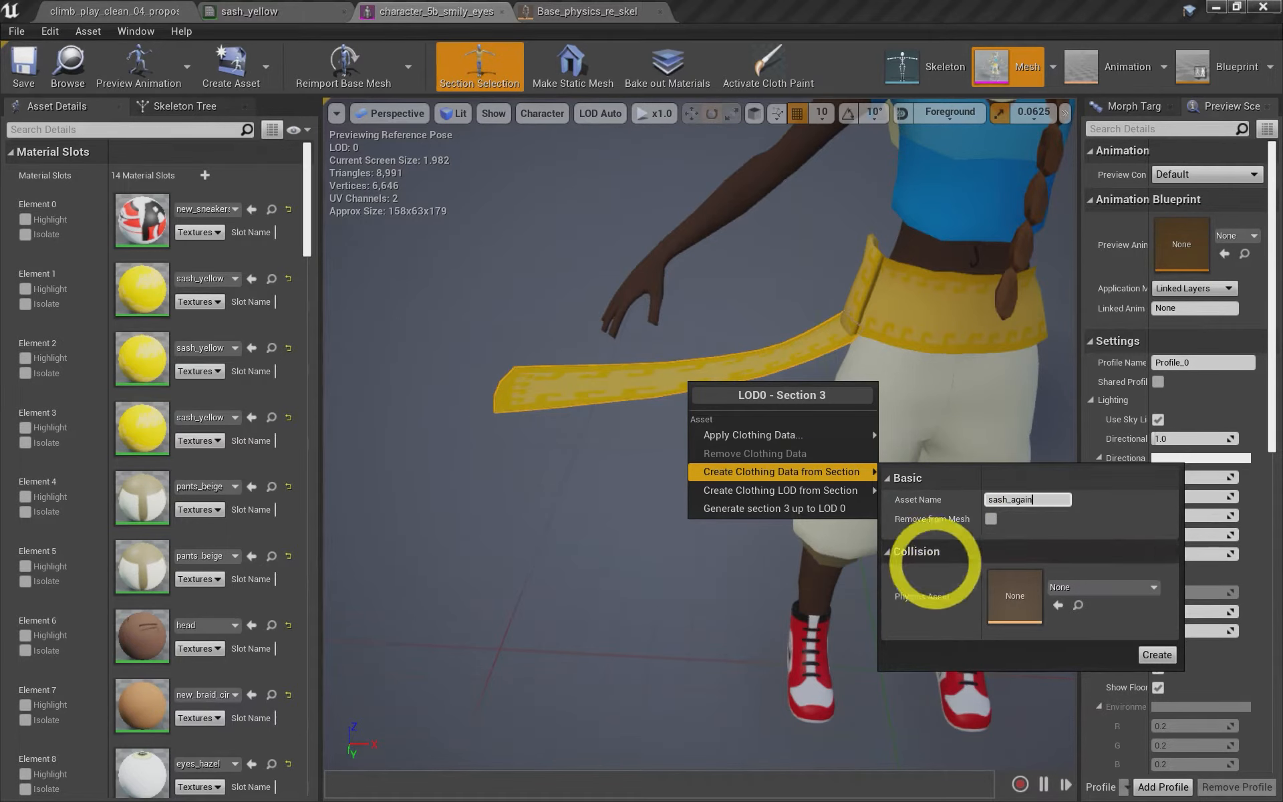
click(1063, 585)
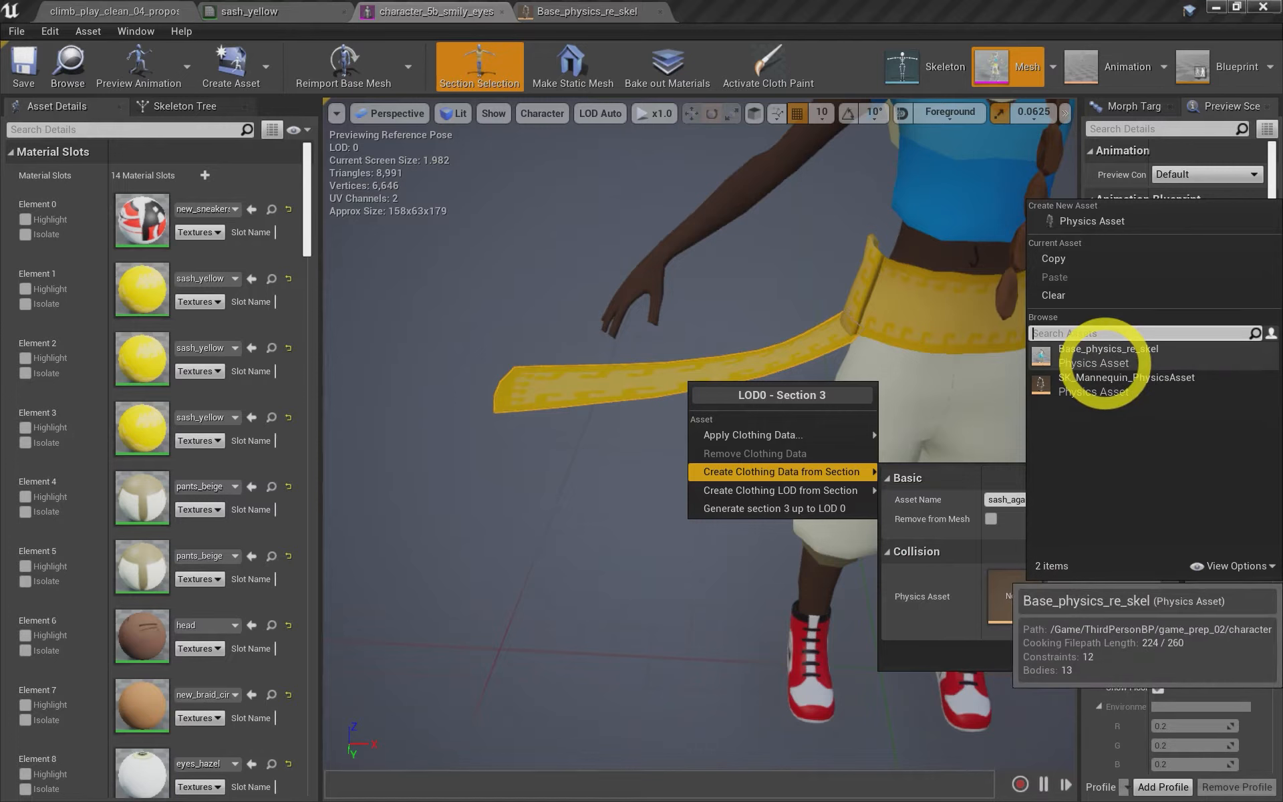
click(1102, 361)
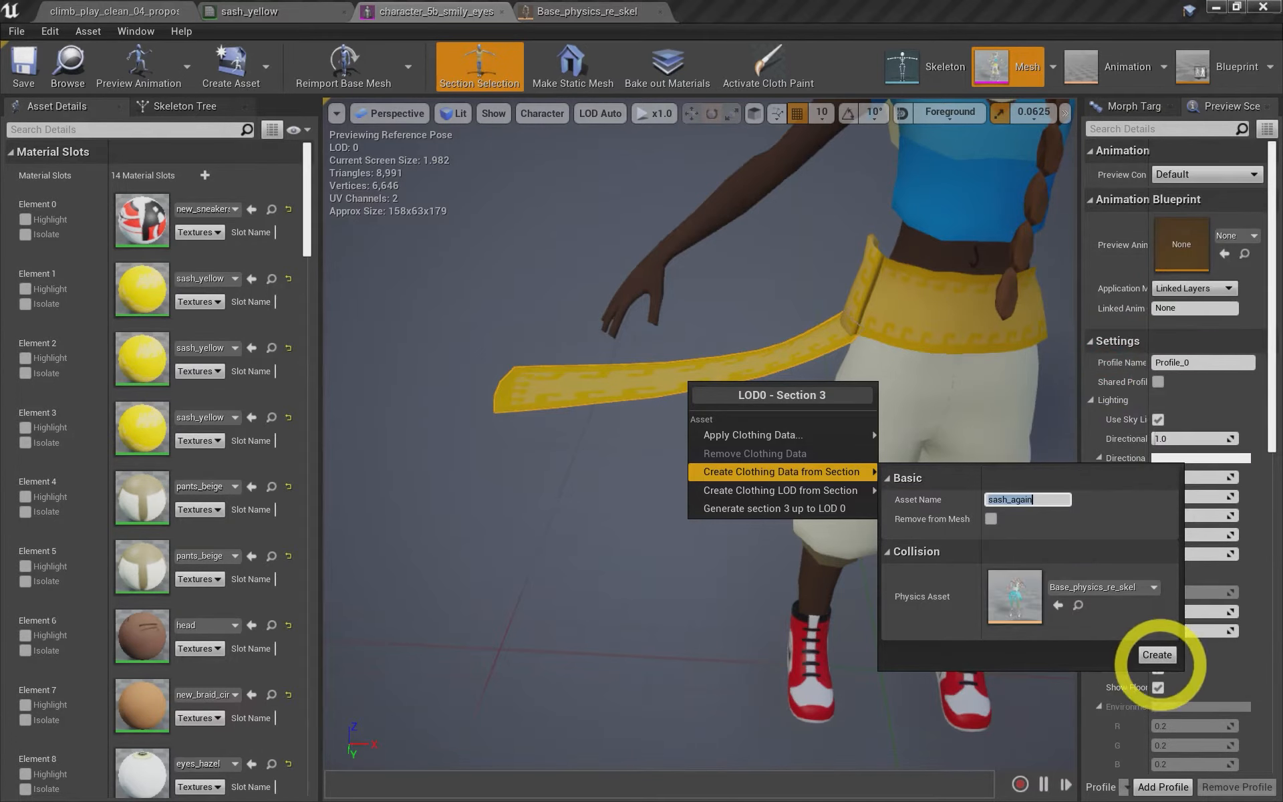
click(1156, 654)
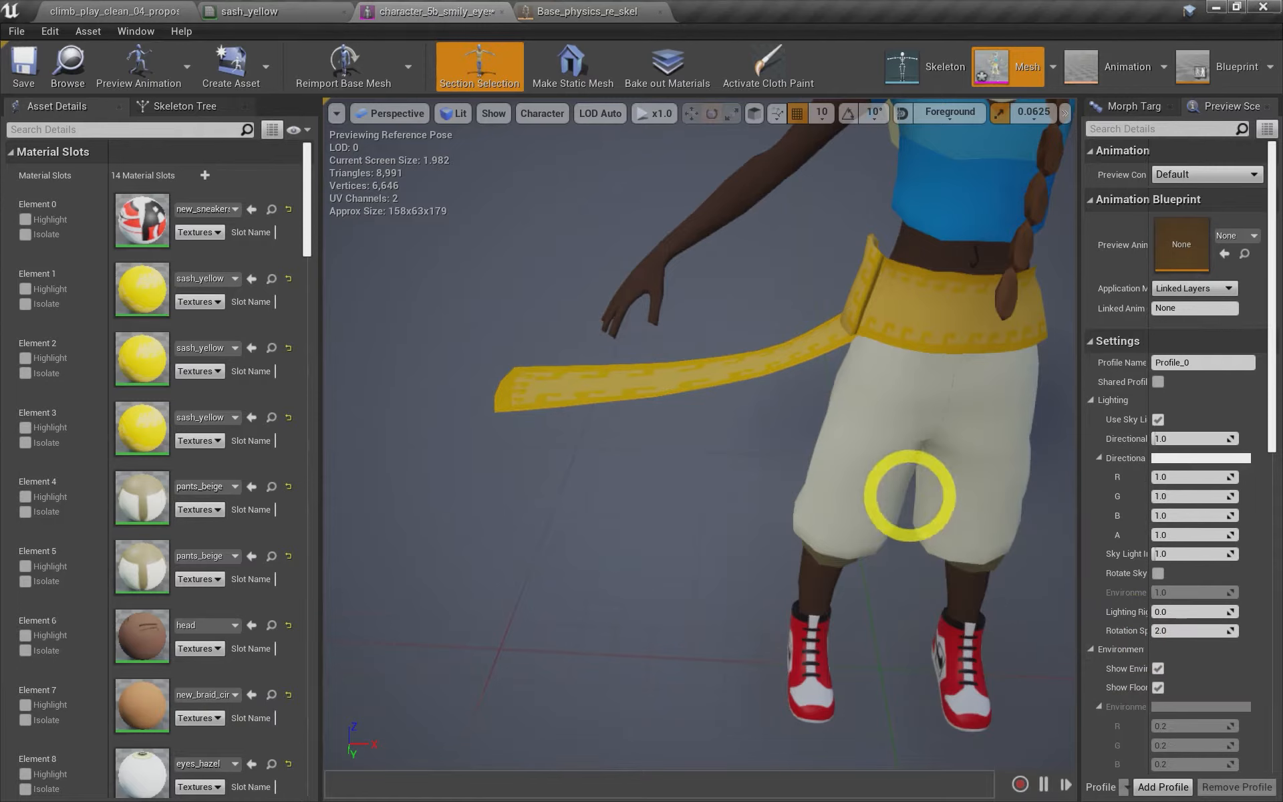
Activate cloth painting, adjust the clothing settings area's width, and select the sash_again_0 clothing data
right_drag(850, 347, 921, 283)
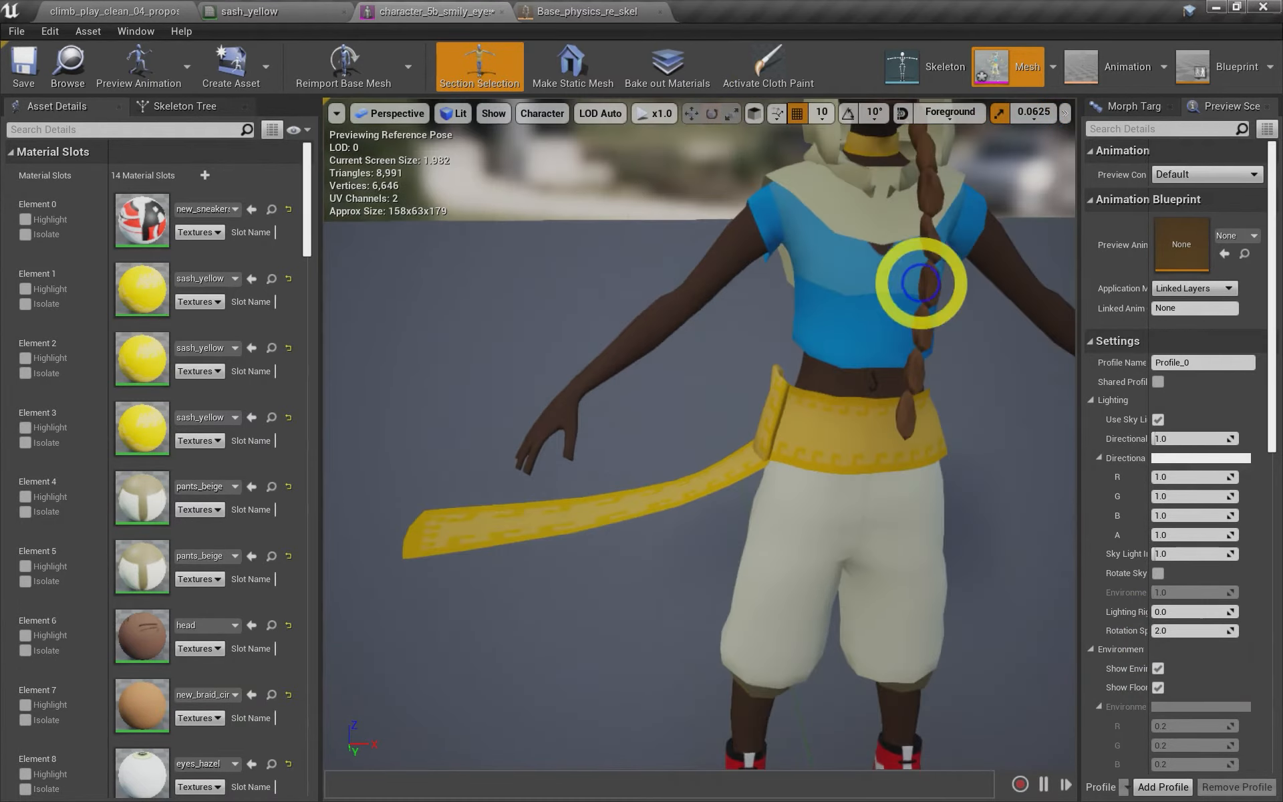
right_drag(774, 432, 733, 454)
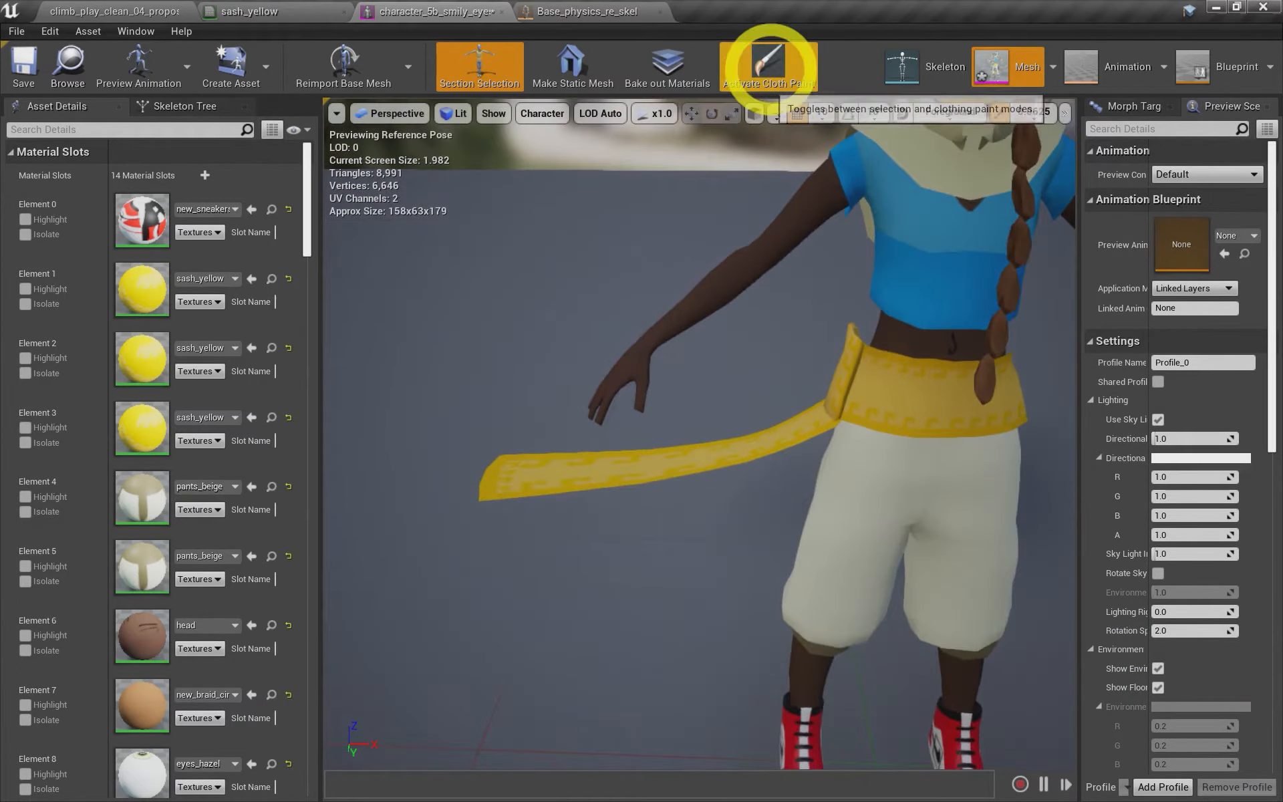
click(769, 65)
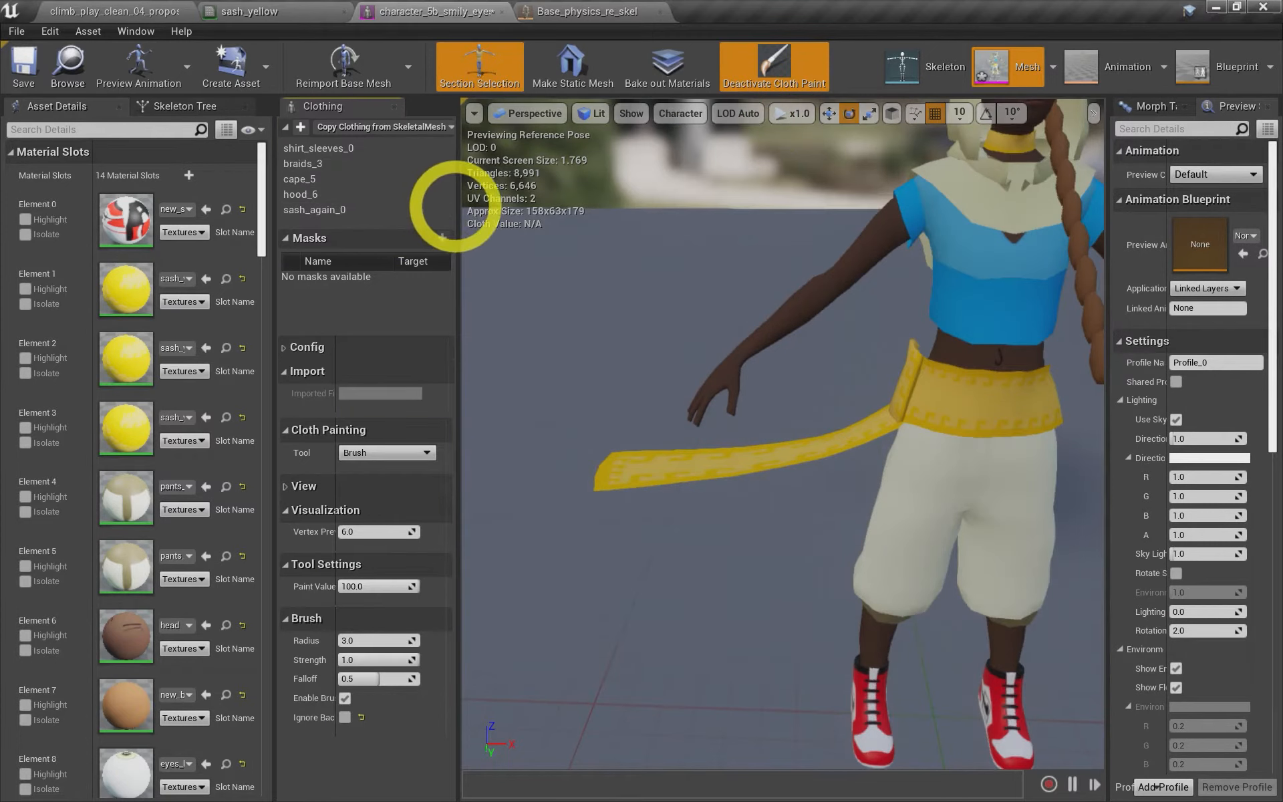
drag(458, 208, 635, 209)
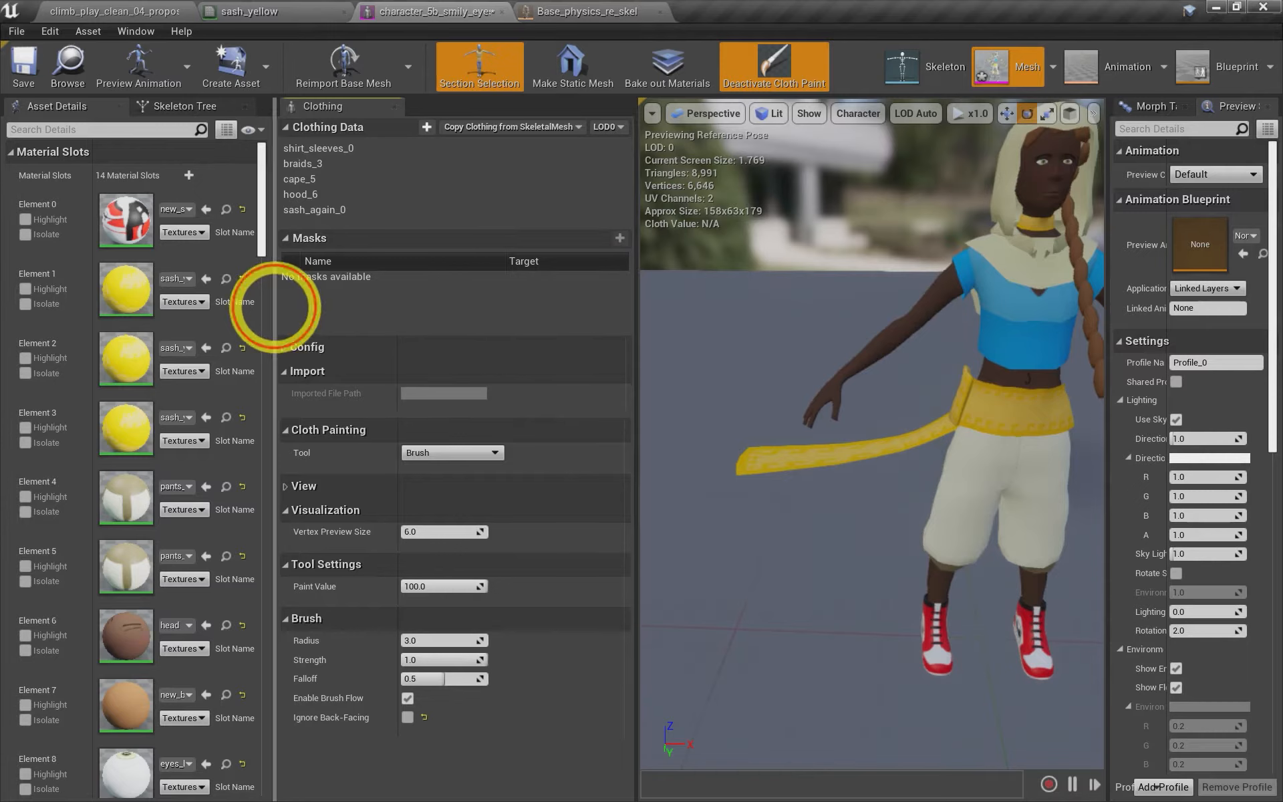
drag(275, 307, 194, 299)
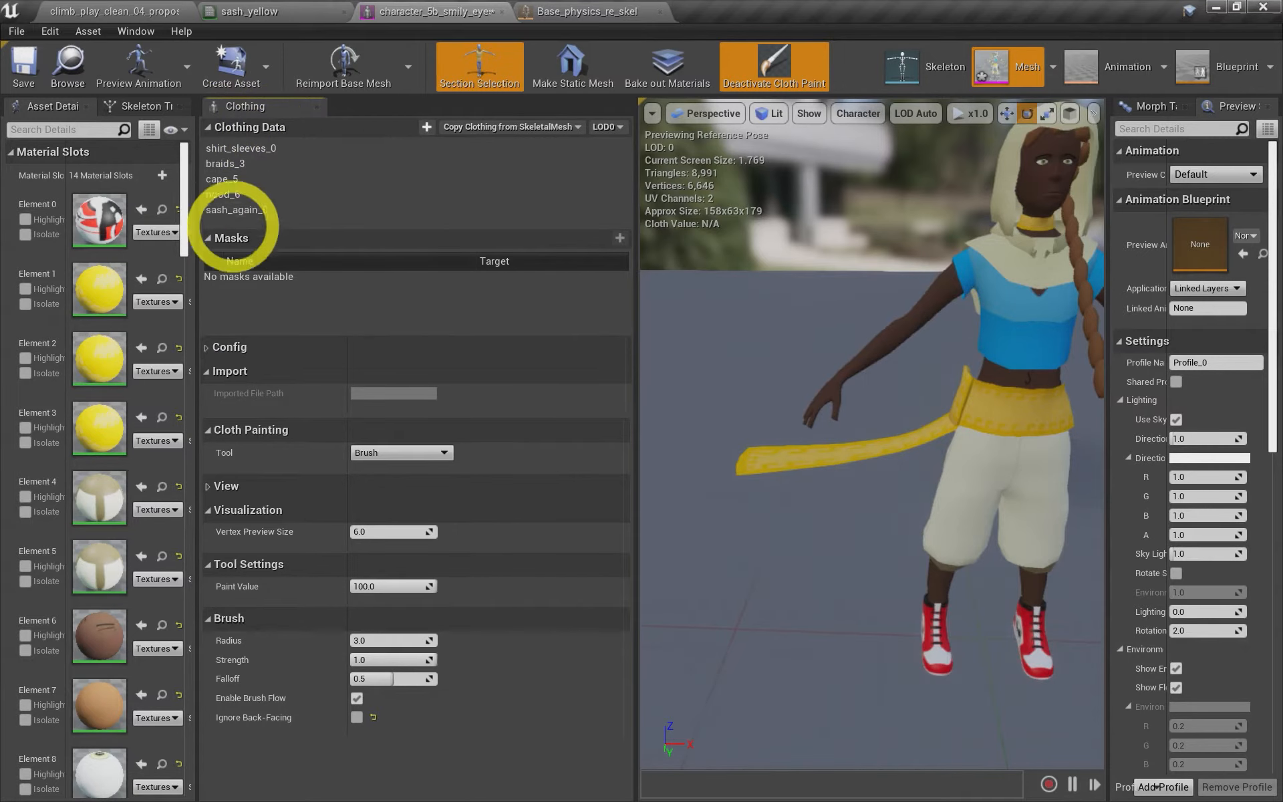
drag(635, 375, 446, 366)
alt+drag(775, 409, 908, 459)
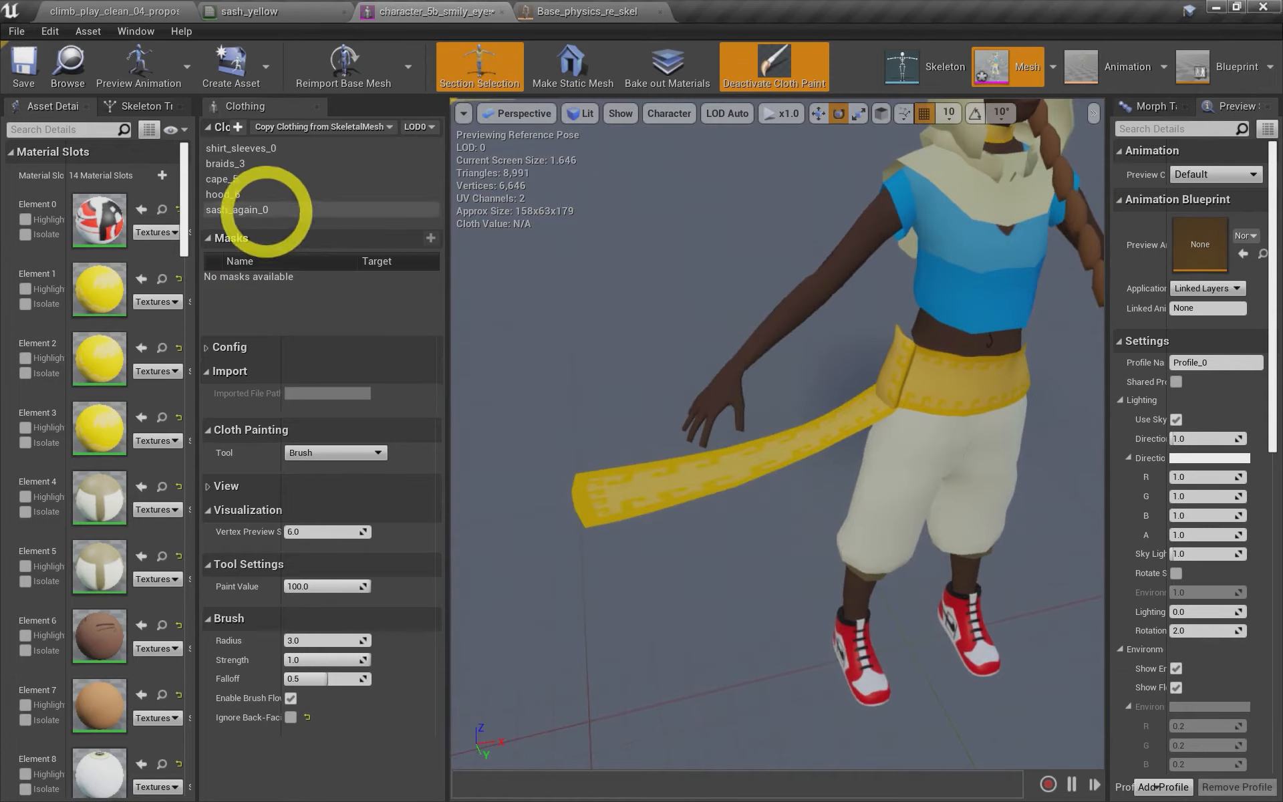
click(258, 210)
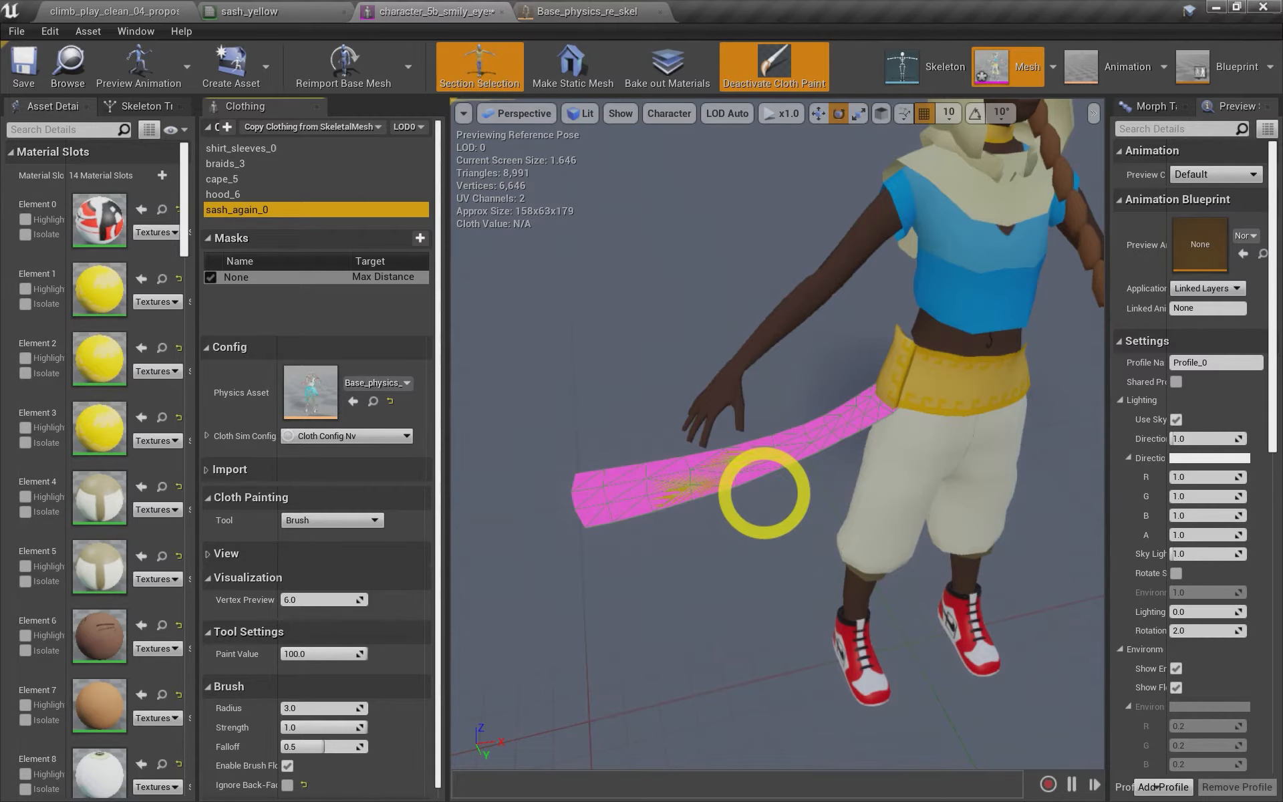
Set the cloth paint brush radius to 15 for the sash
scroll(711, 453, up, 3)
mouse_move(711, 453)
right_down()
mouse_move(727, 475)
mouse_move(719, 467)
right_up()
mouse_move(770, 421)
right_down()
mouse_move(719, 423)
mouse_move(768, 421)
right_up()
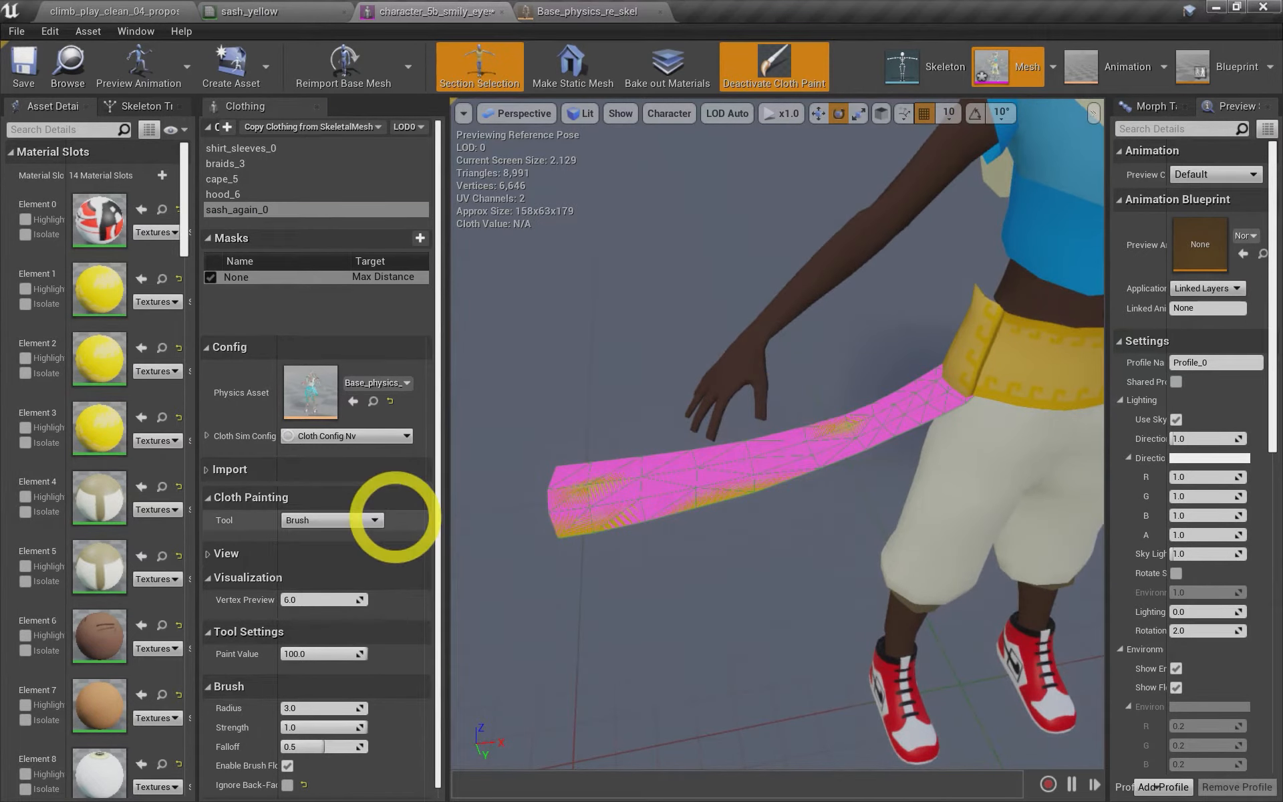
scroll(374, 519, down, 1)
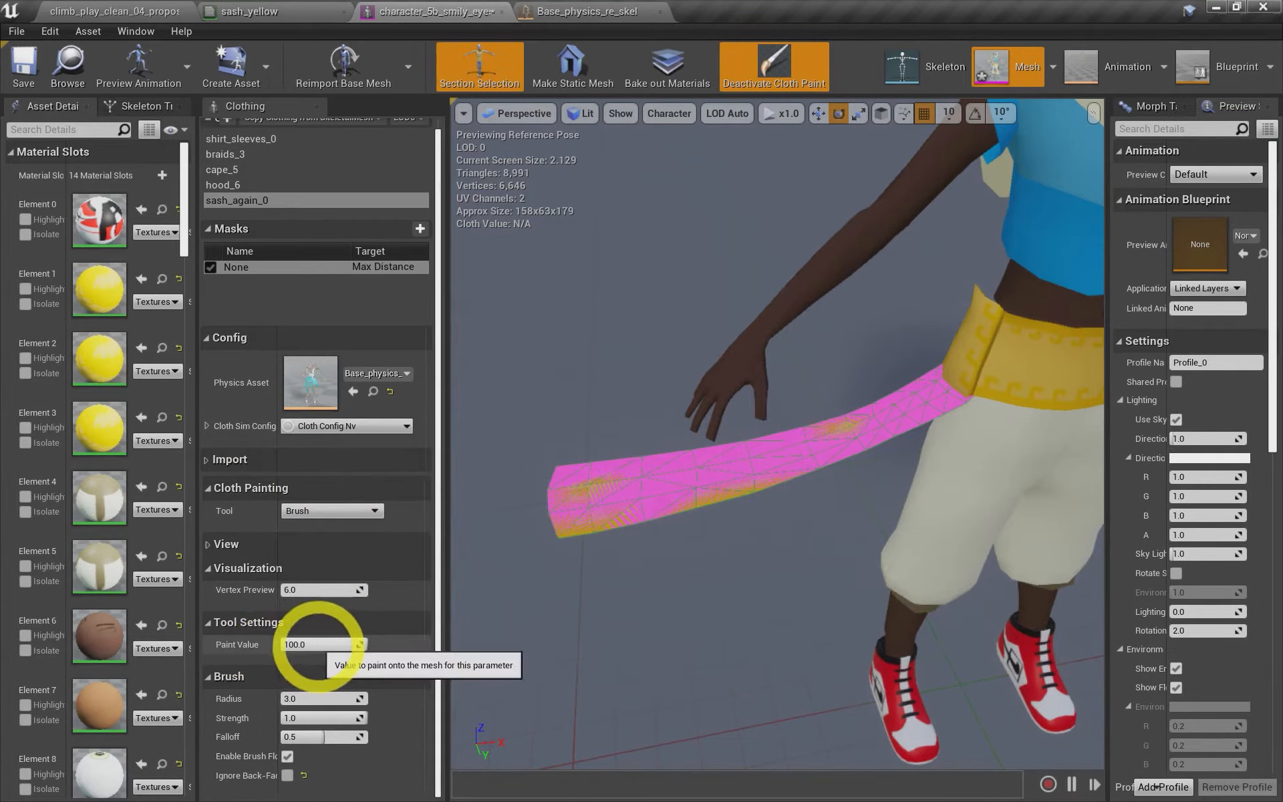
click(321, 695)
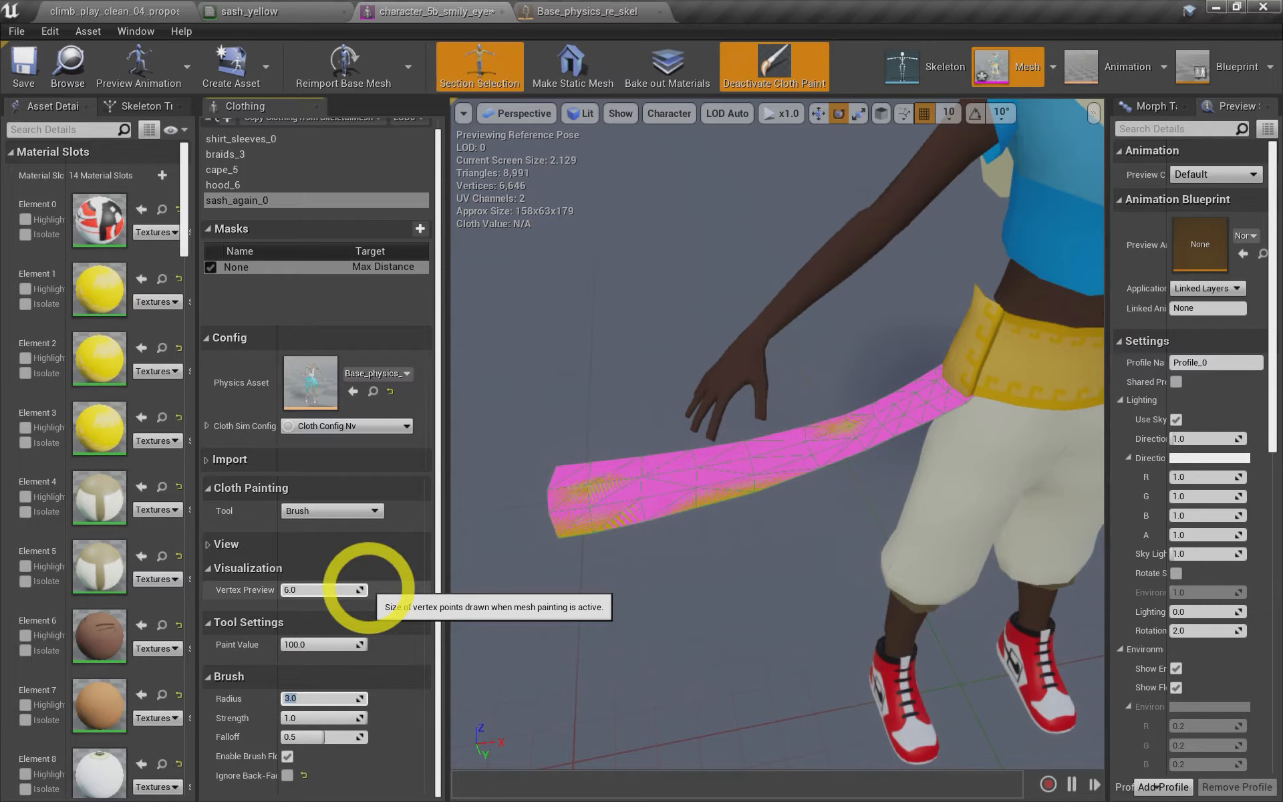
text(15)
key(Return)
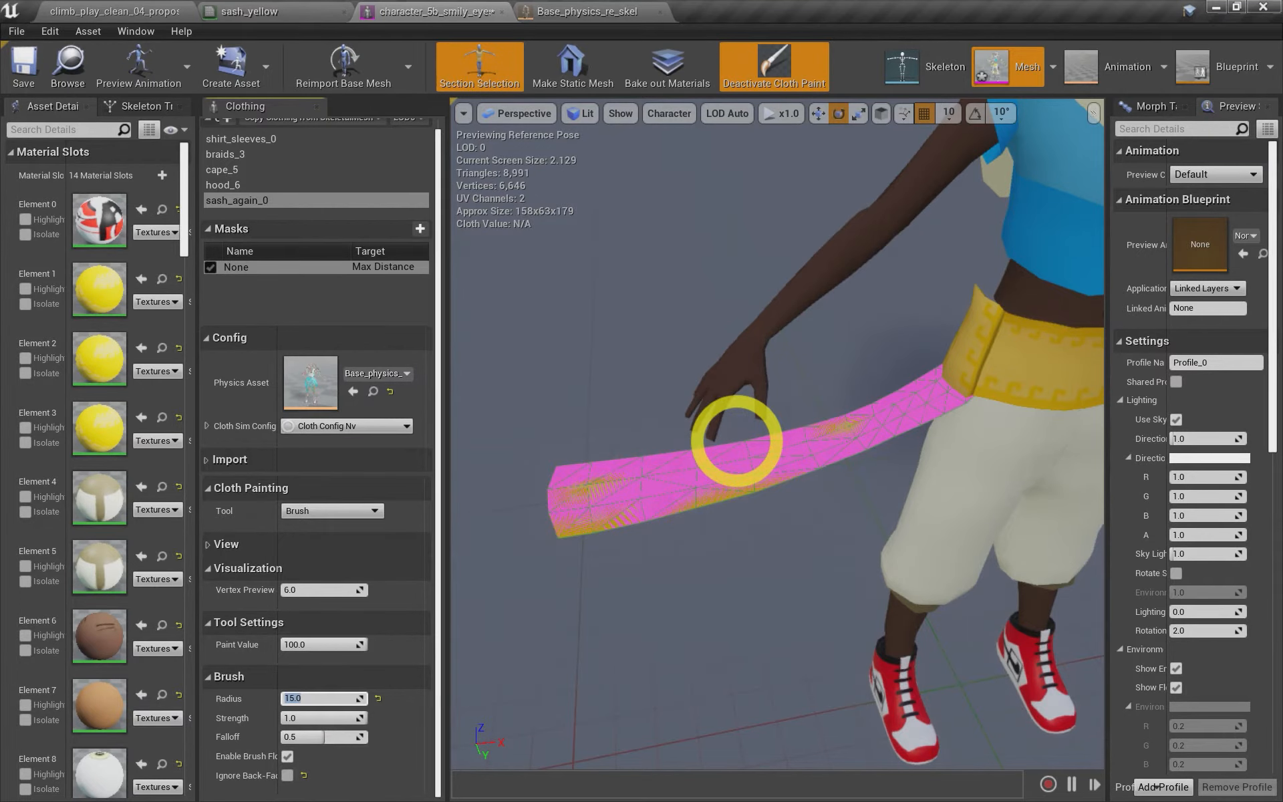
Paint the sash strip with a Max Distance value of 100, leaving its attachment at the waist unpainted
scroll(655, 485, up, 6)
middle_drag(659, 487, 787, 444)
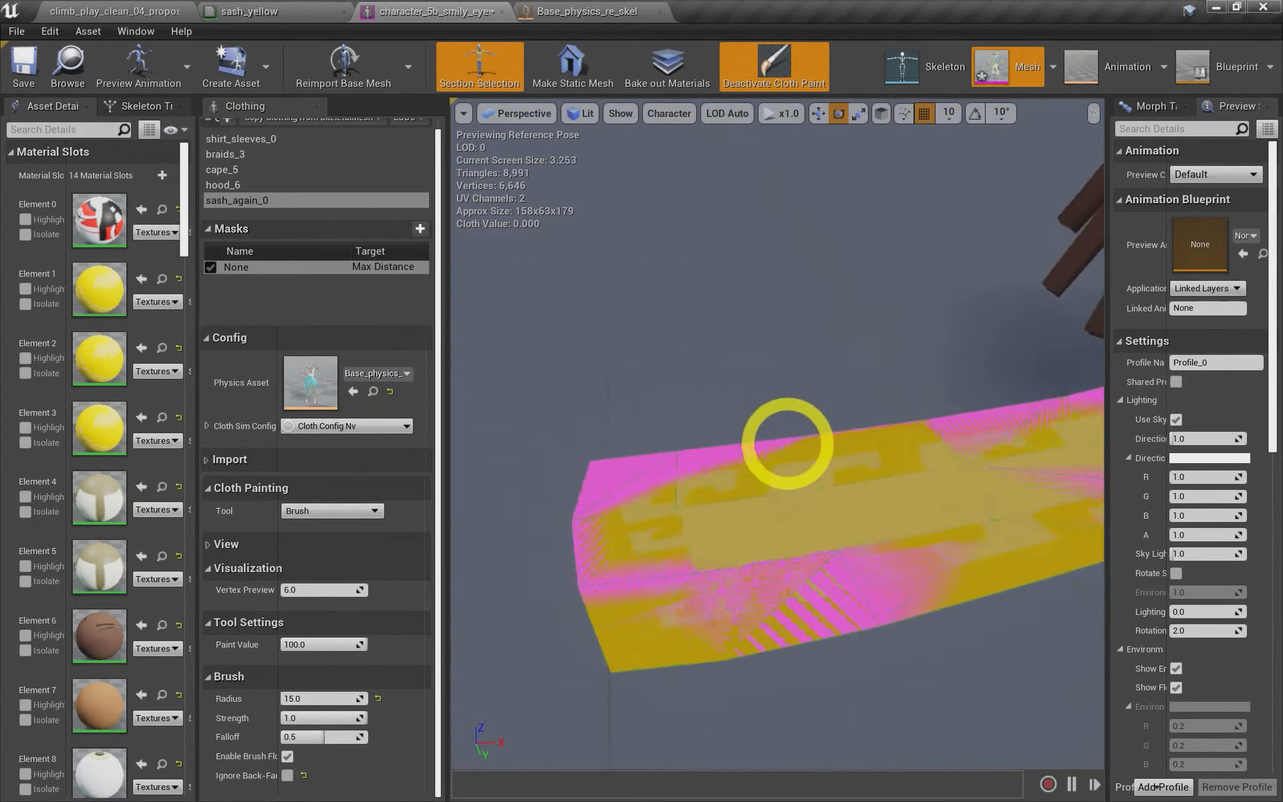
scroll(868, 467, down, 2)
scroll(915, 484, down, 4)
right_drag(995, 472, 1099, 441)
mouse_move(655, 487)
mouse_down()
mouse_move(544, 539)
mouse_move(652, 521)
mouse_move(742, 446)
mouse_move(870, 384)
mouse_move(893, 381)
mouse_move(922, 411)
mouse_up()
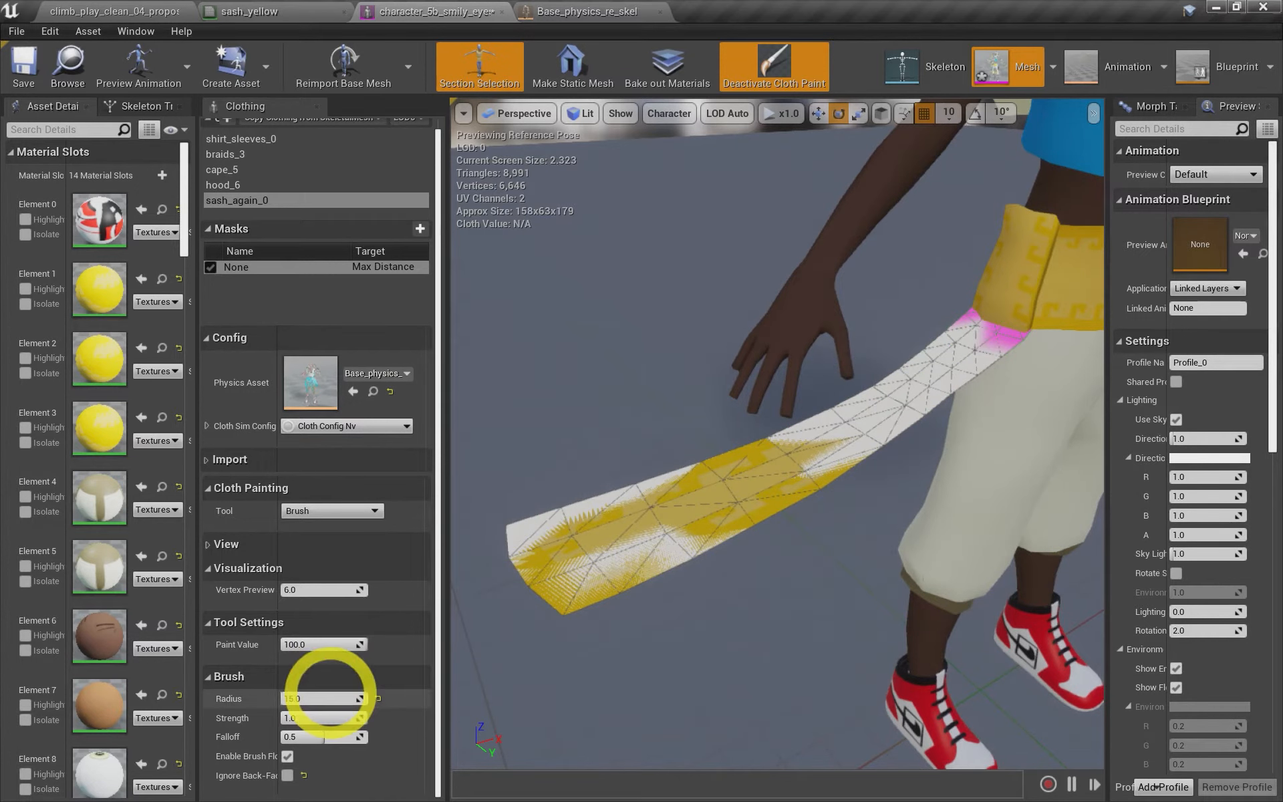
Set the brush radius to 3 and paint value 100 closer to the sash's attachment edge, keeping that edge unpainted
click(309, 700)
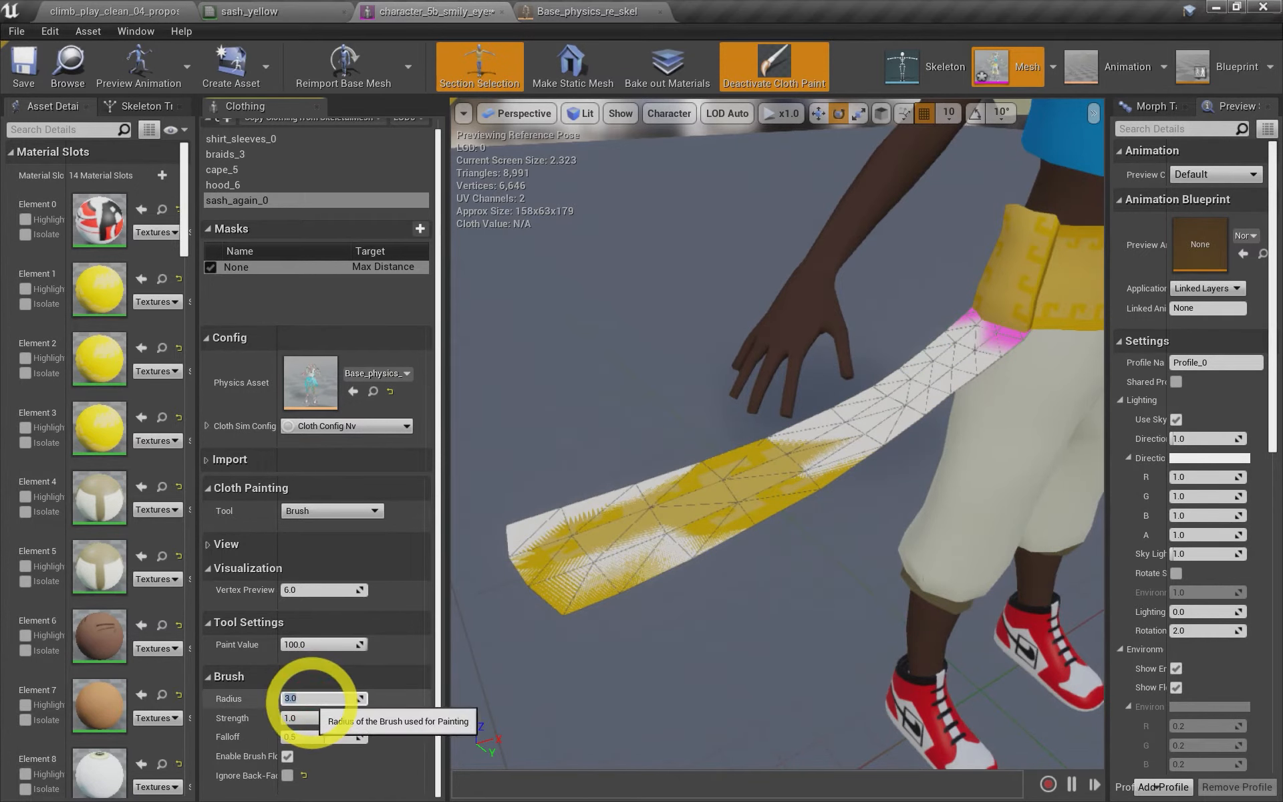
scroll(943, 328, up, 2)
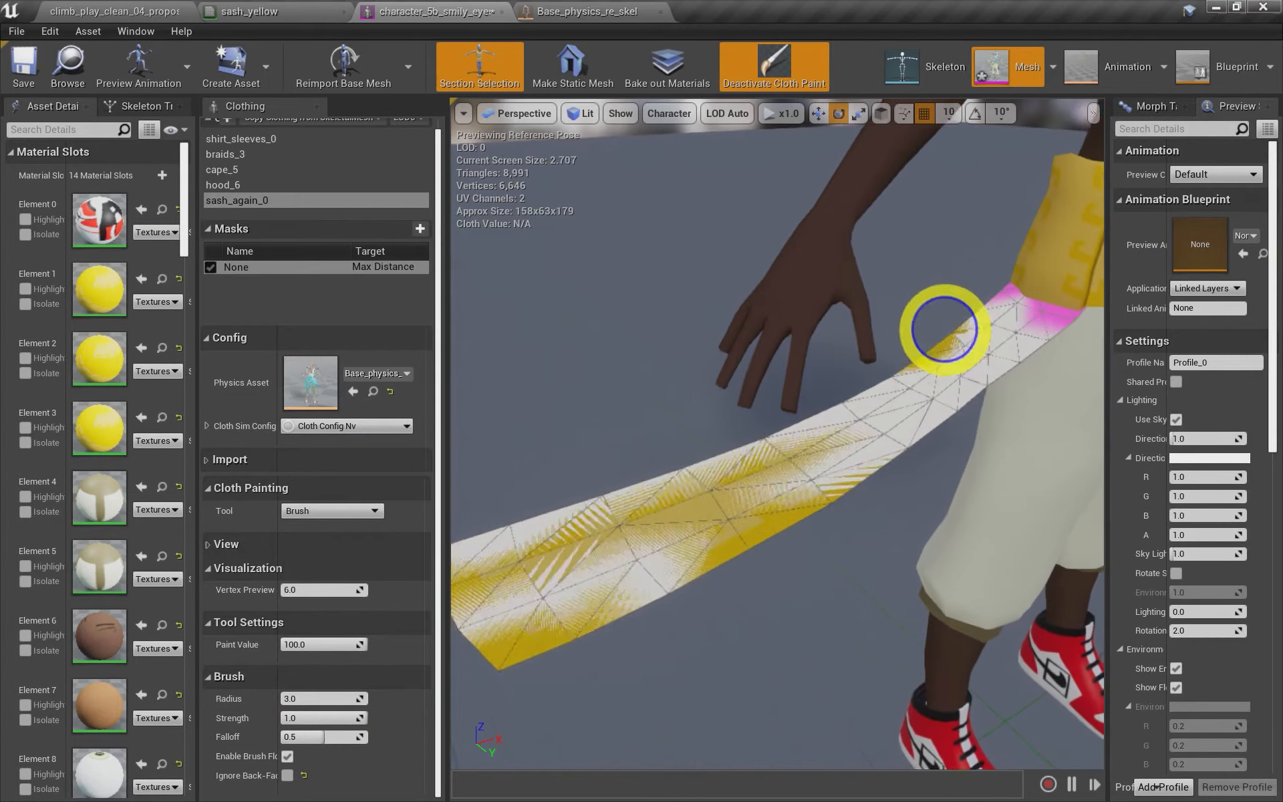
mouse_move(944, 329)
right_down()
mouse_move(956, 338)
mouse_move(984, 300)
right_up()
scroll(1000, 352, up, 4)
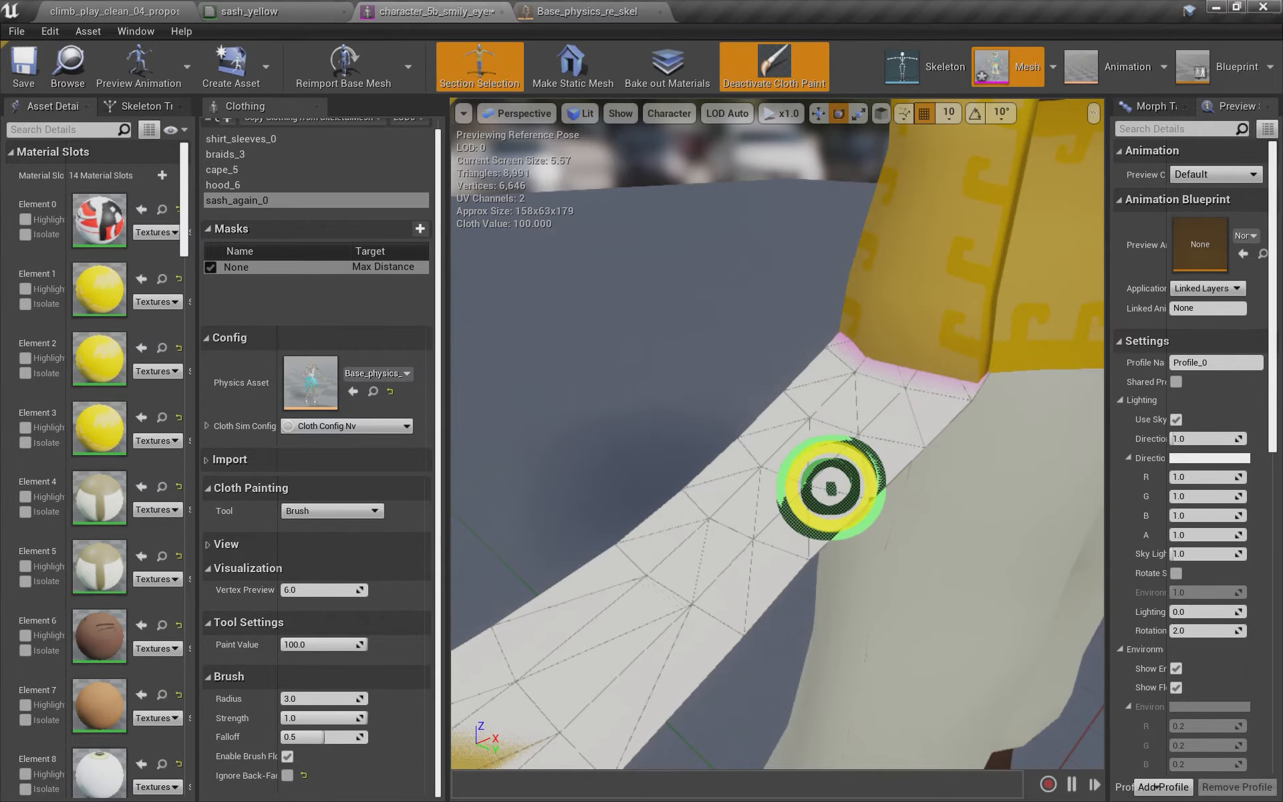
scroll(890, 521, down, 8)
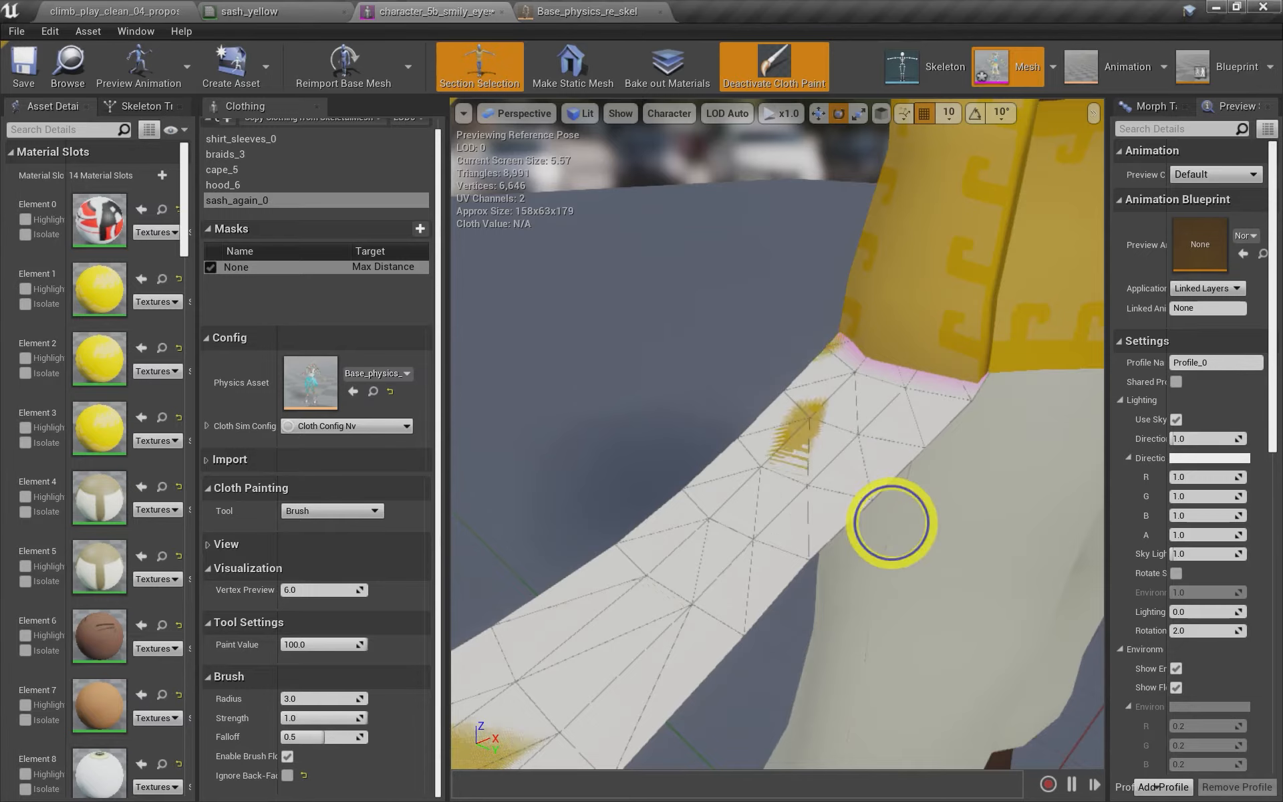
mouse_move(992, 464)
alt+mouse_down()
mouse_move(959, 458)
mouse_move(975, 457)
alt+mouse_up()
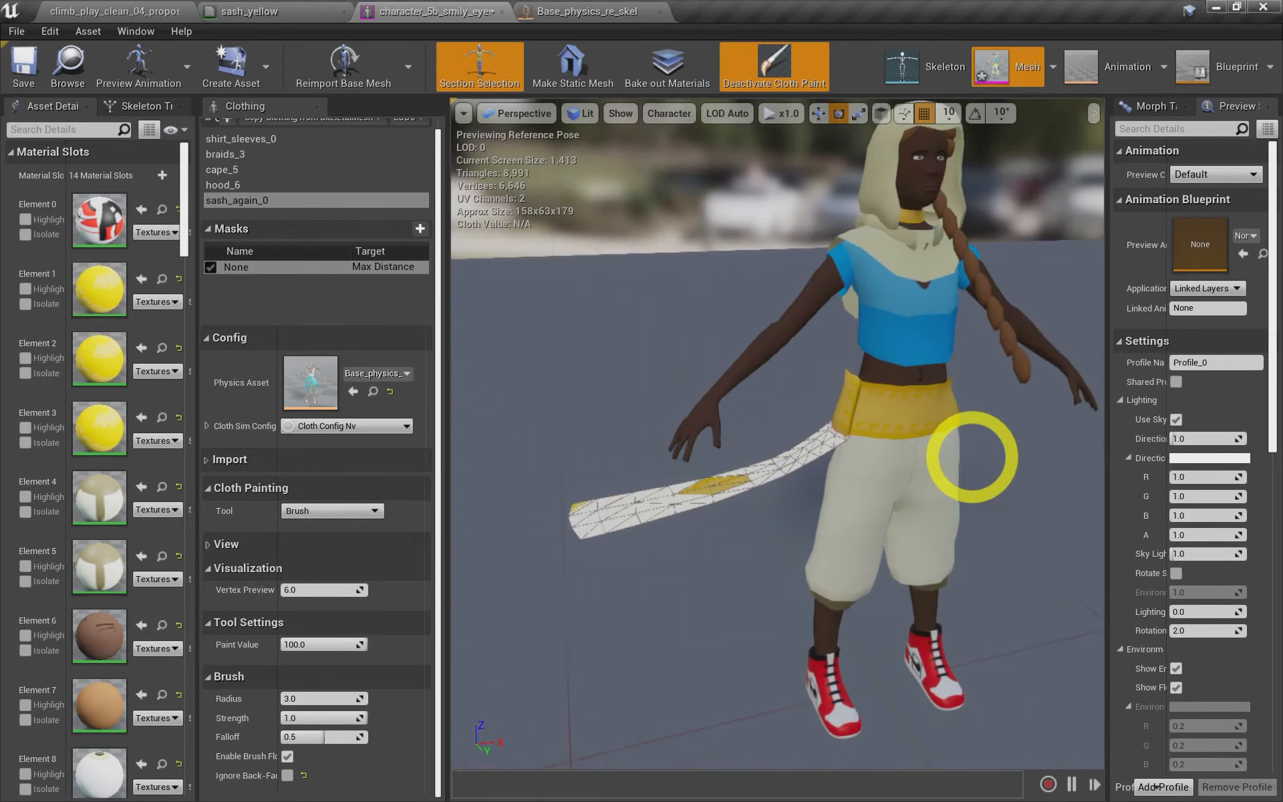
Deactivate cloth painting and apply the sash_again_0 - LOD0 clothing data to the loose sash section
click(802, 59)
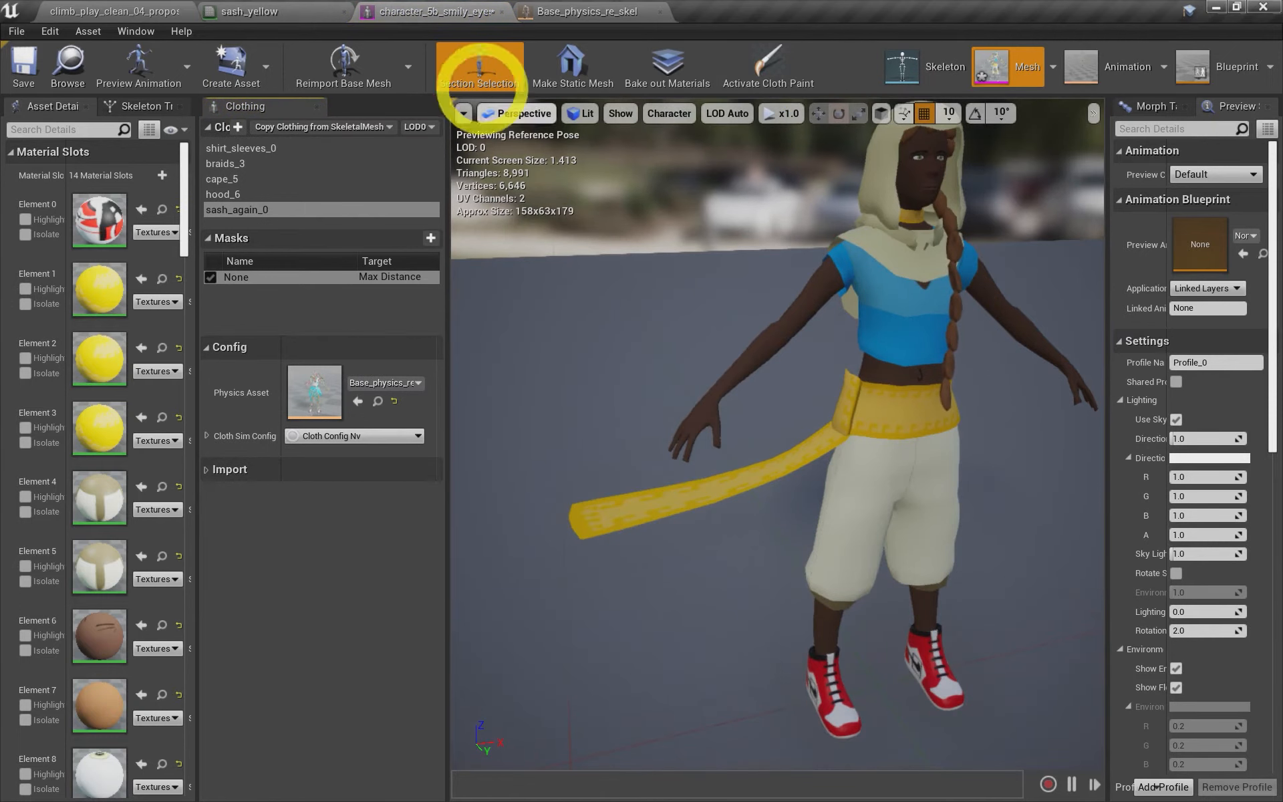
click(749, 480)
scroll(747, 438, up, 3)
click(470, 65)
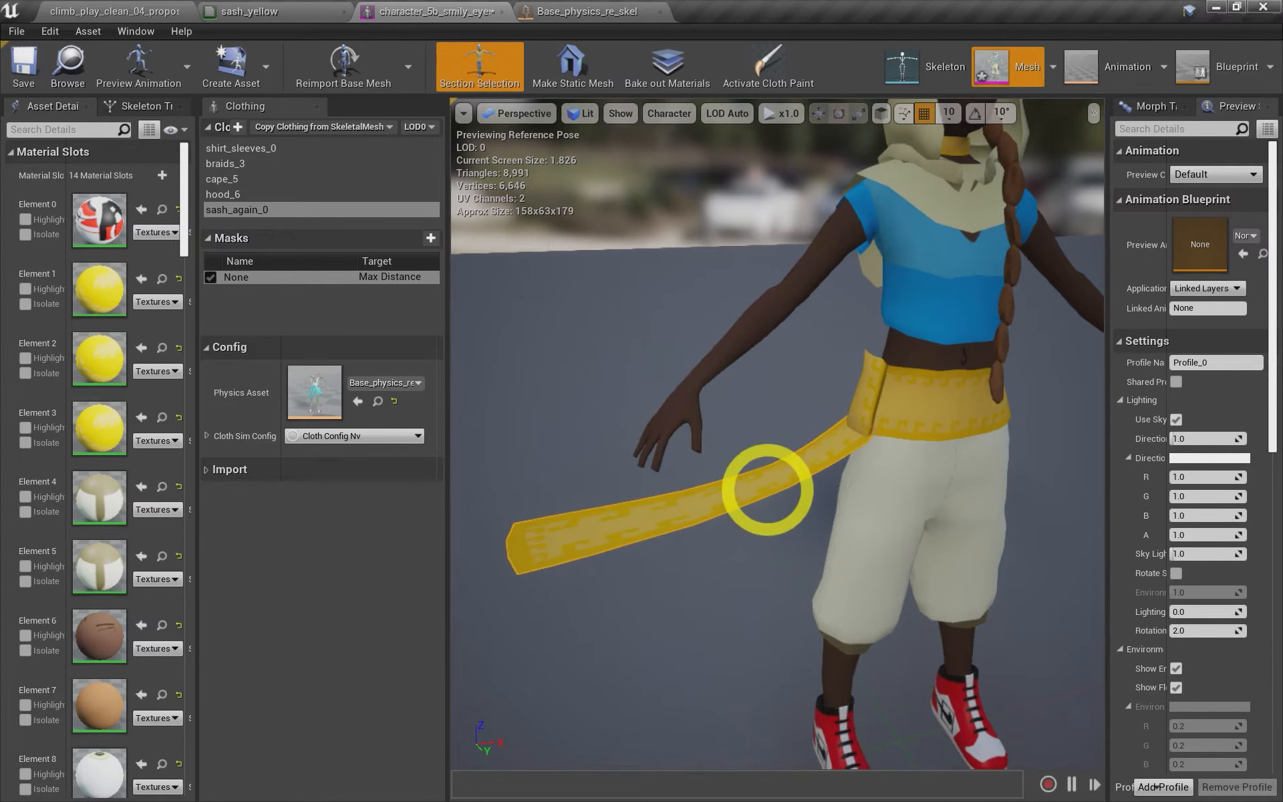
right_click(773, 481)
mouse_move(815, 535)
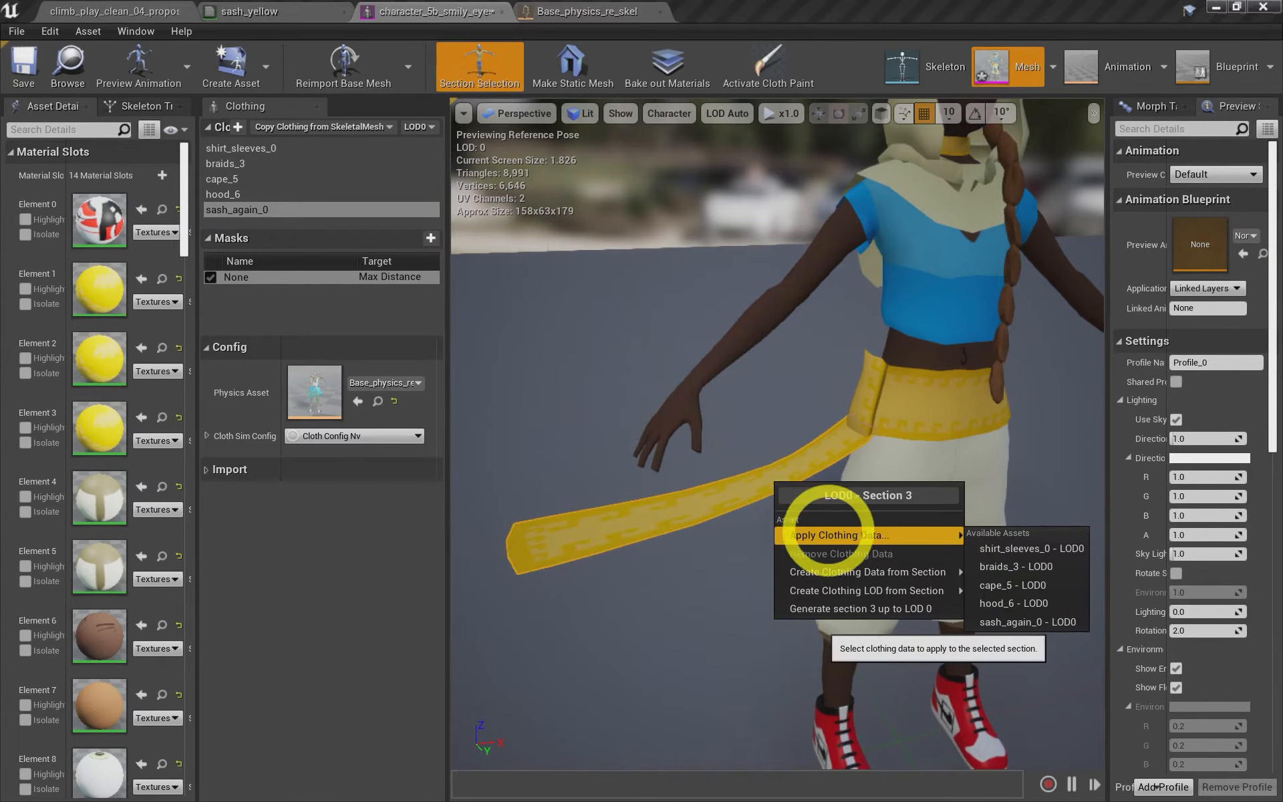
click(1024, 623)
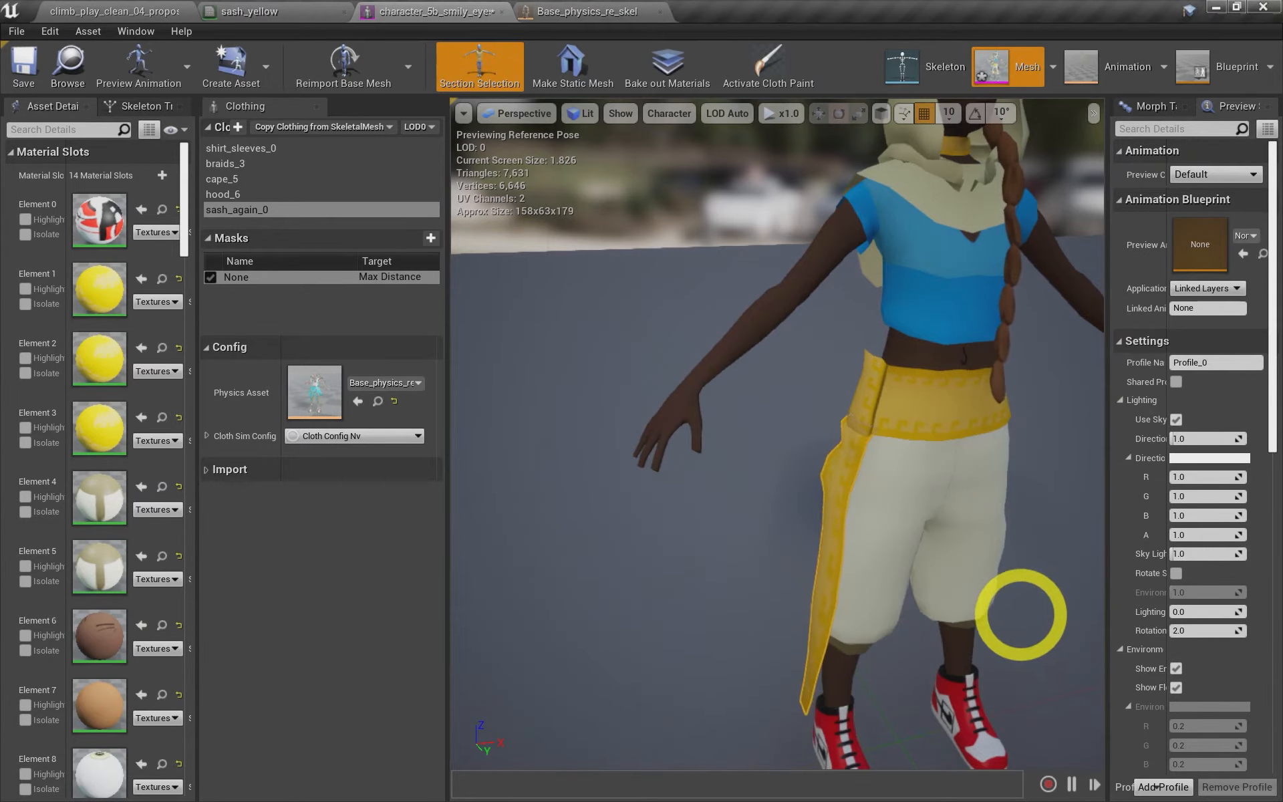
Check how the sash hangs against the character's leg and save the skeletal mesh
drag(976, 584, 1, 297)
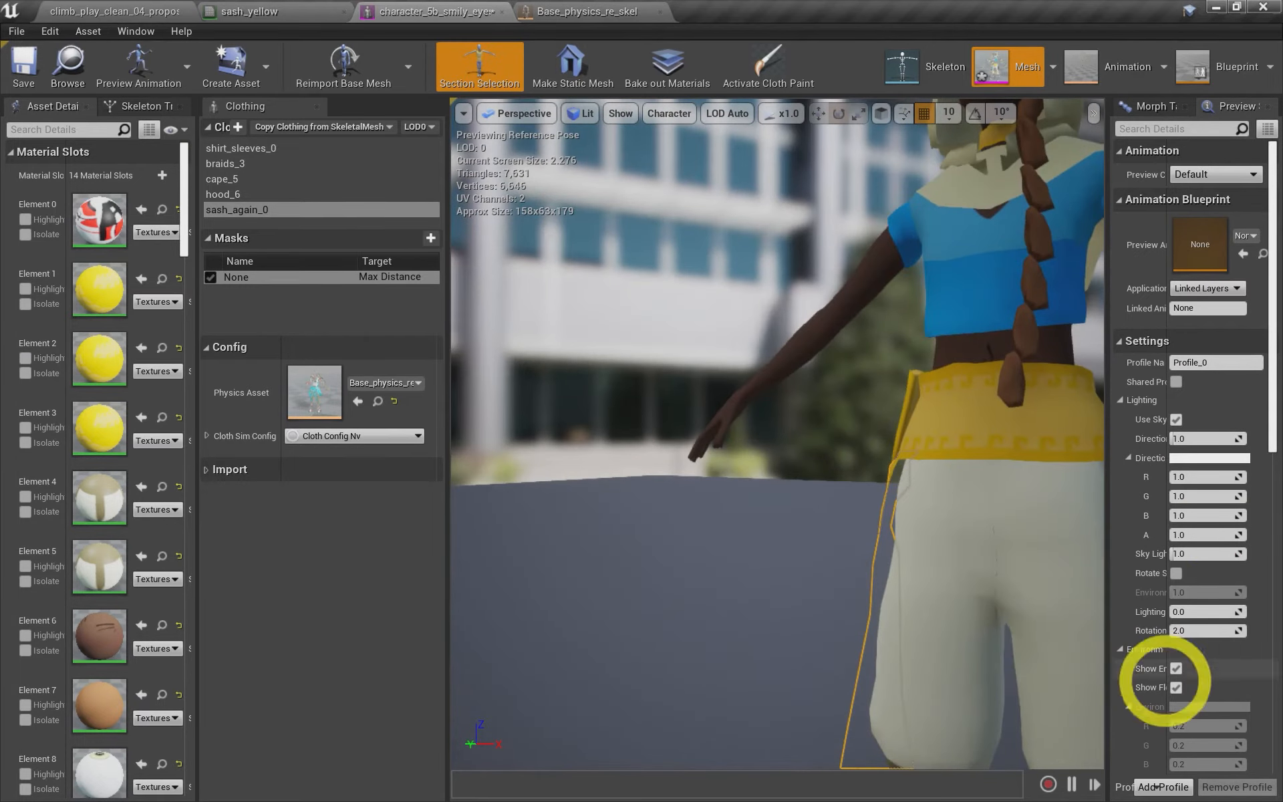
drag(1016, 624, 911, 610)
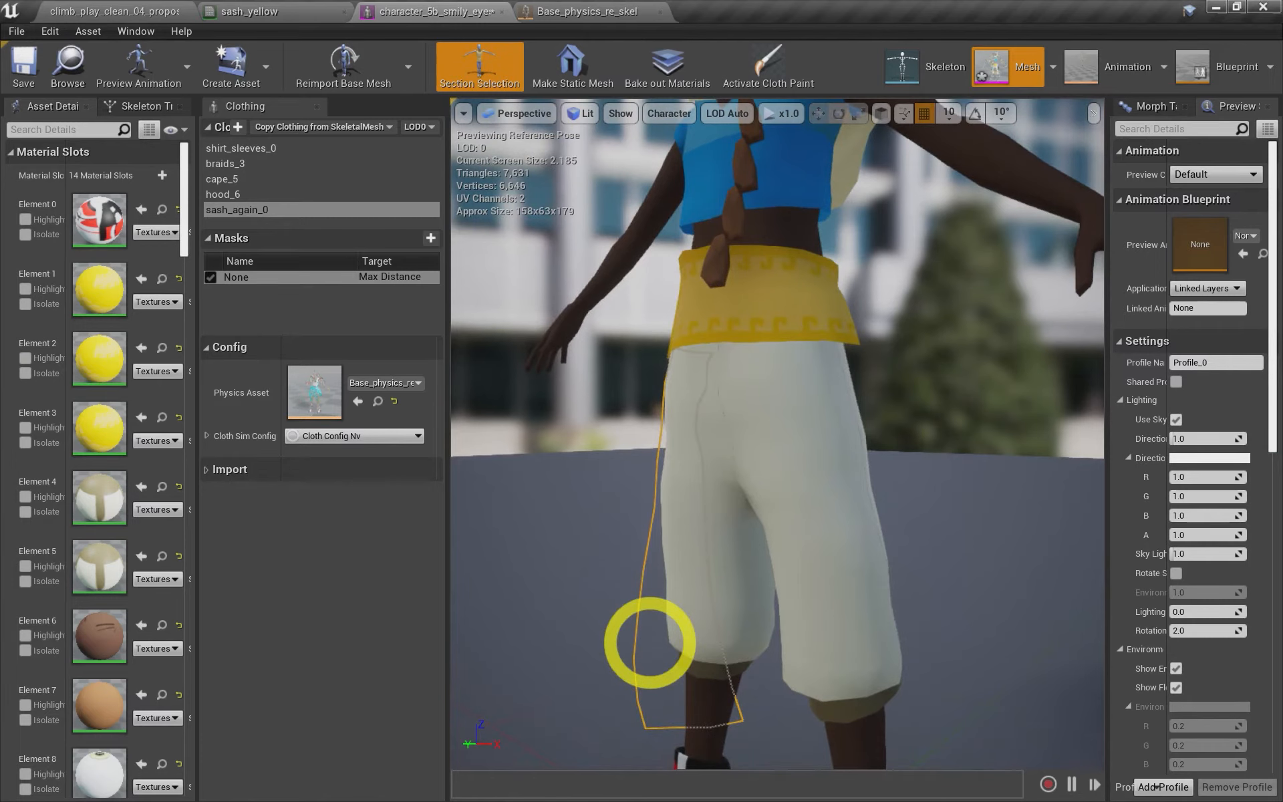
drag(675, 544, 655, 500)
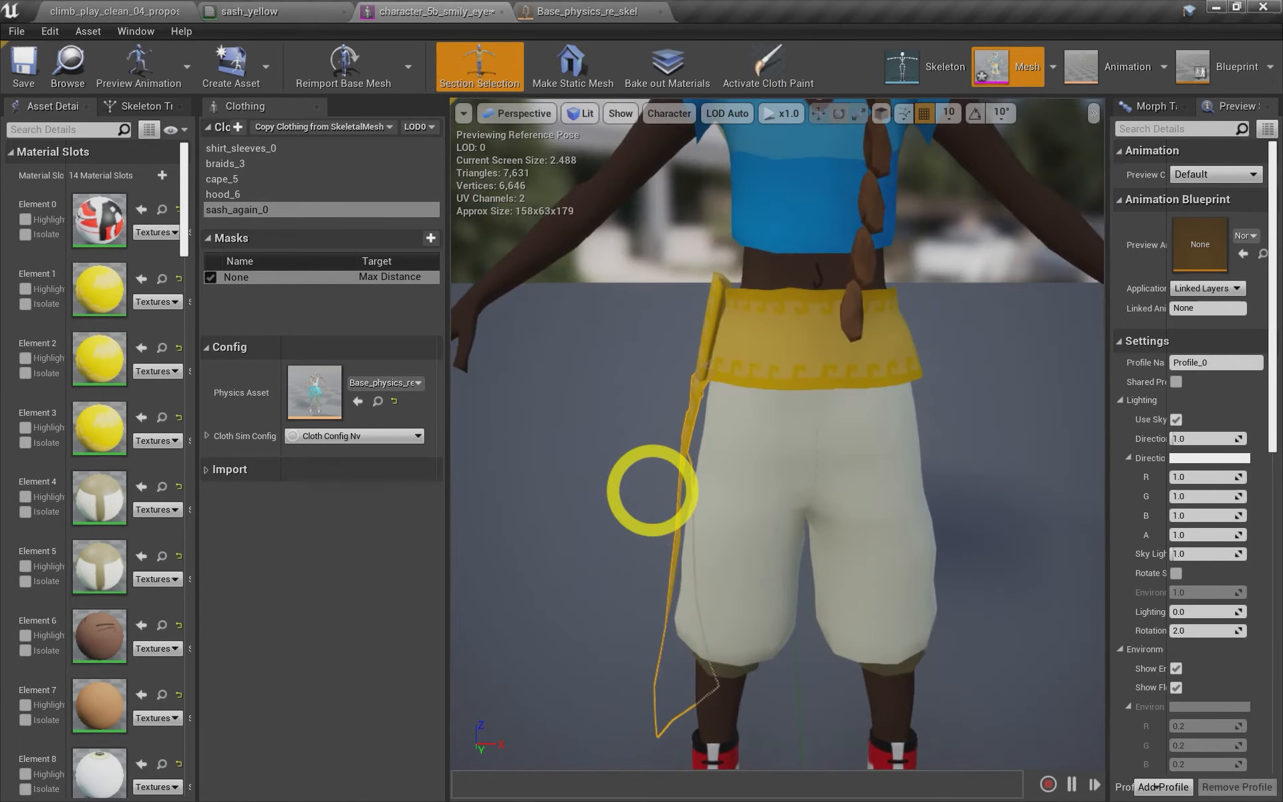
click(23, 63)
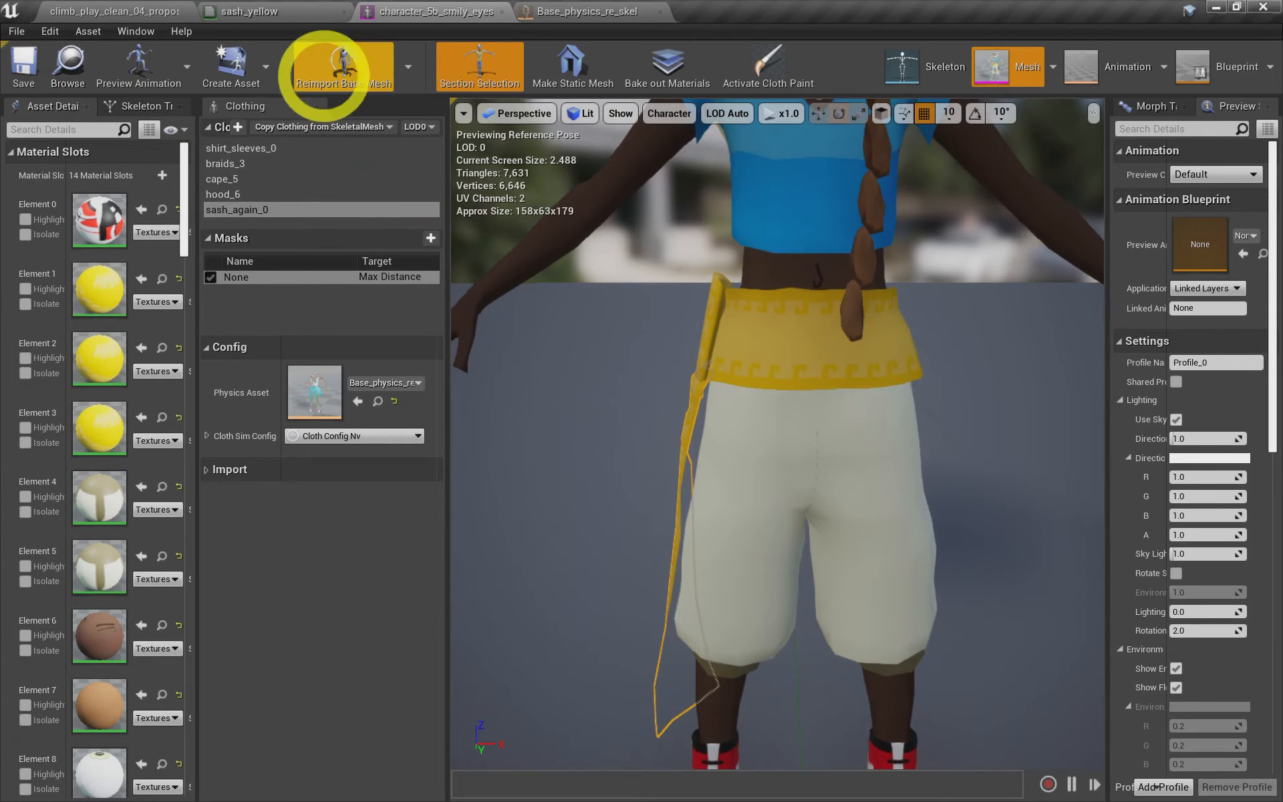
Make the sash_yellow material two-sided and save it
click(258, 12)
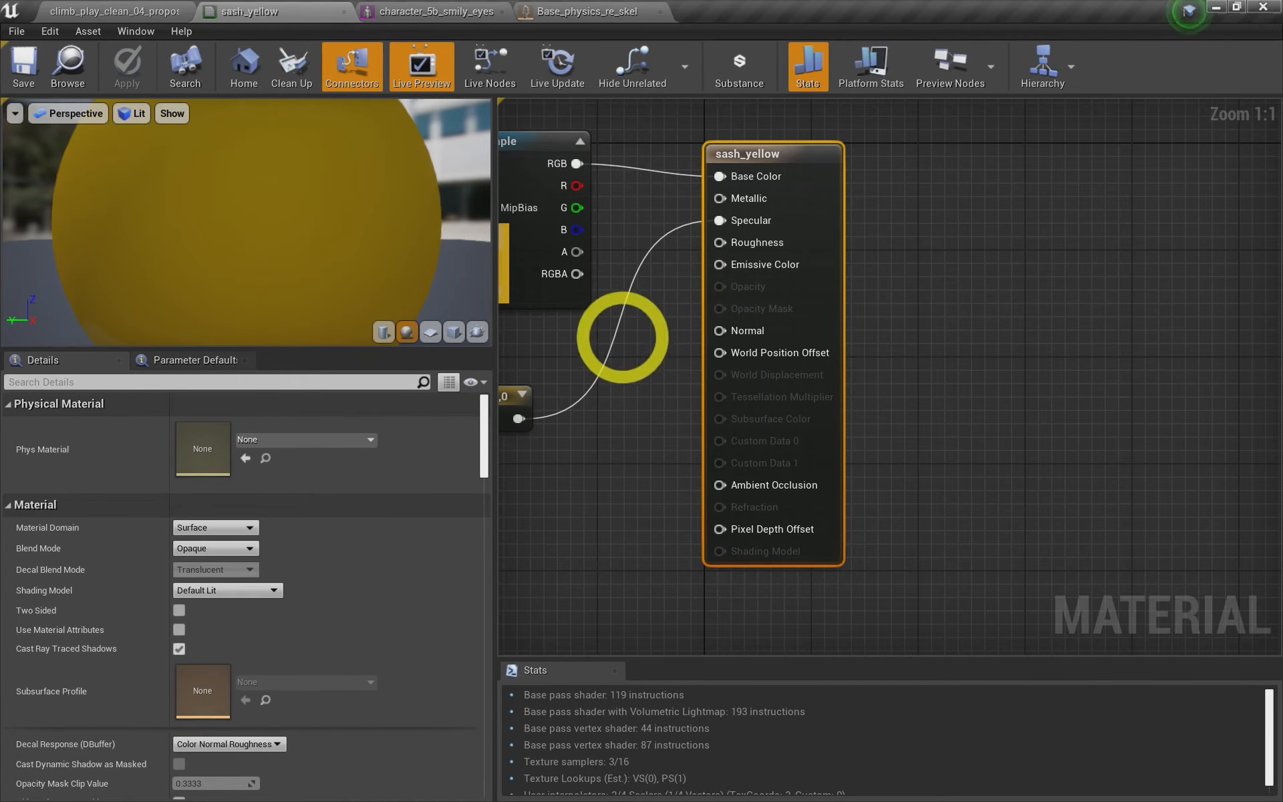
scroll(660, 361, down, 4)
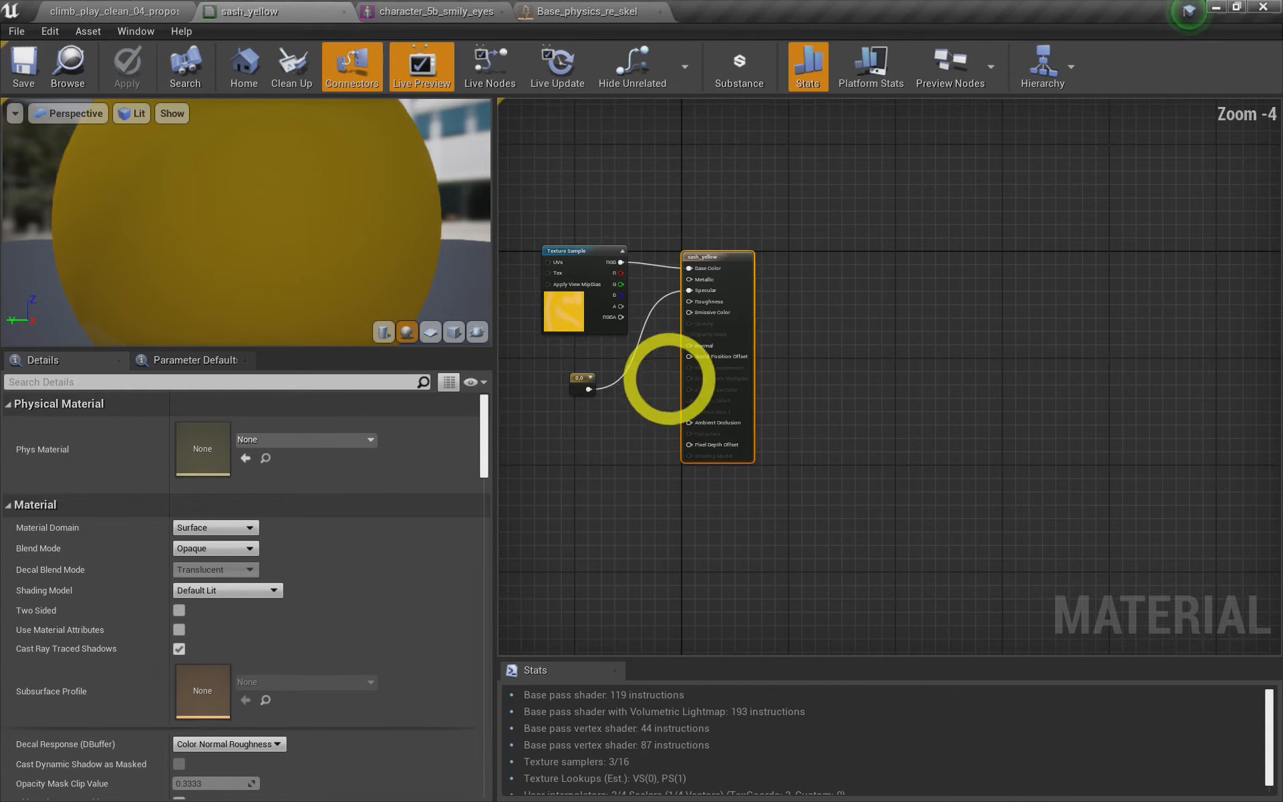
right_drag(778, 412, 1237, 409)
scroll(824, 405, up, 1)
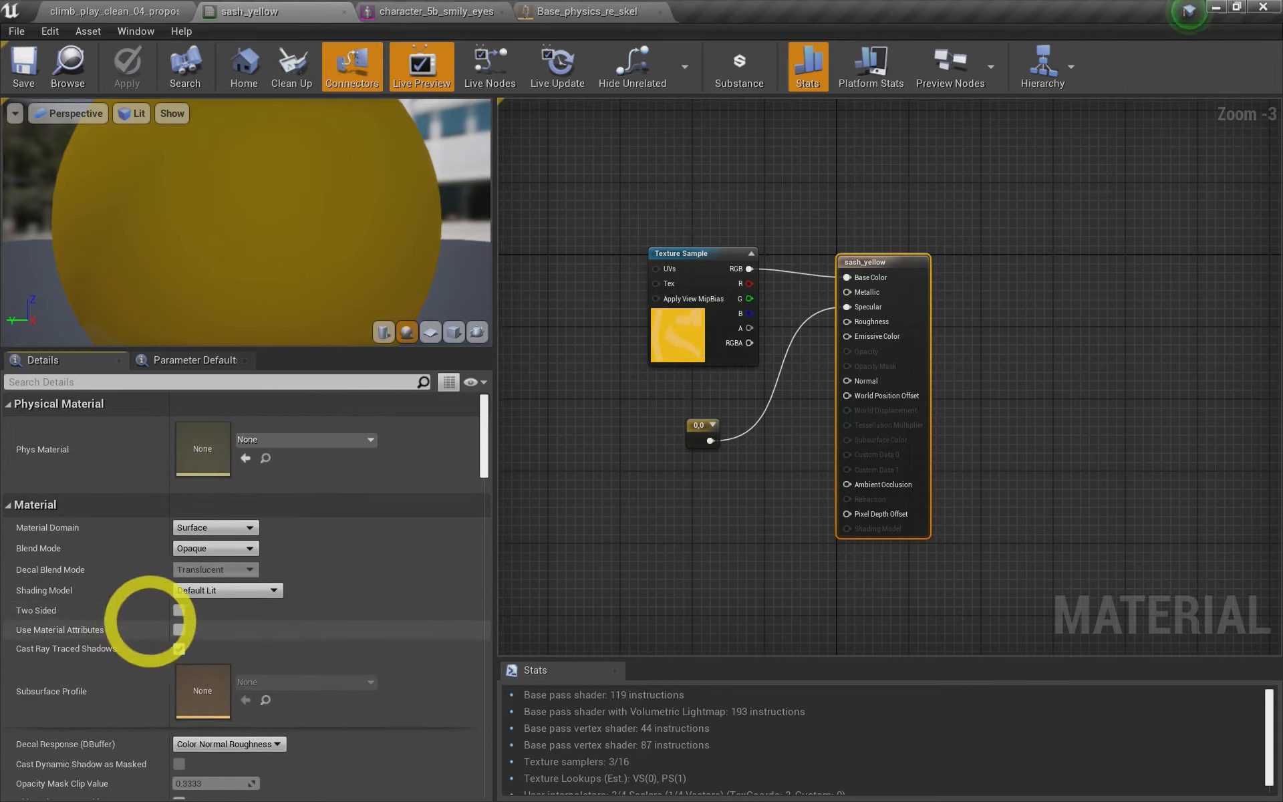
click(179, 610)
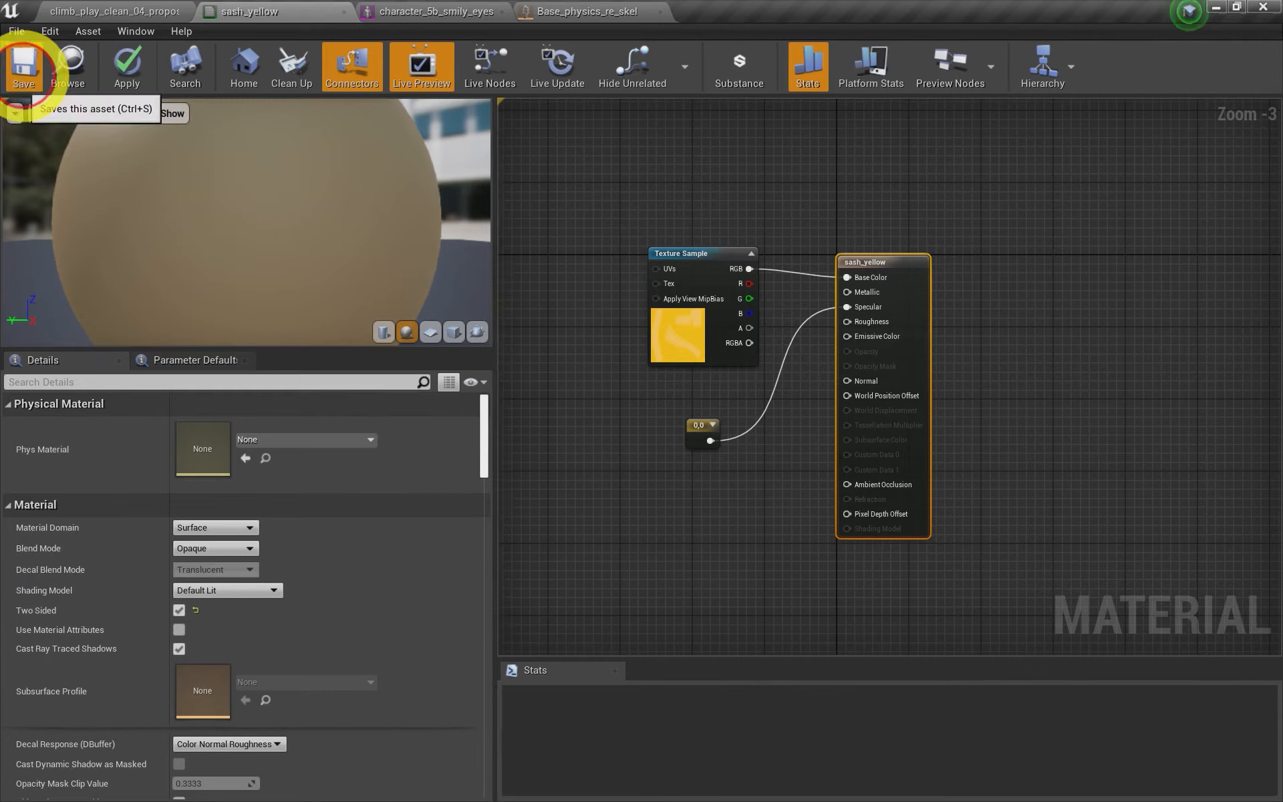
click(24, 65)
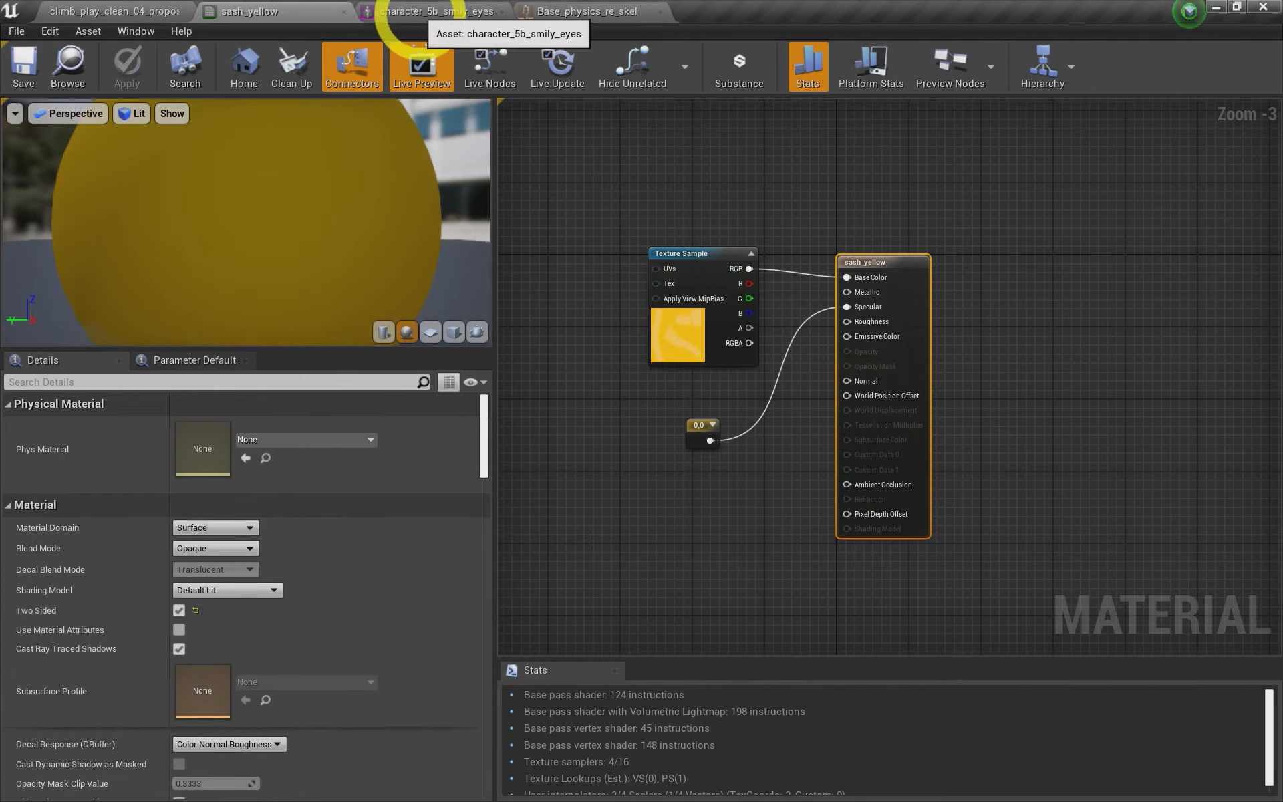
Examine both faces of the hanging sash on the character_5b_smily_eyes mesh from the front, side and back
click(394, 11)
drag(731, 476, 819, 646)
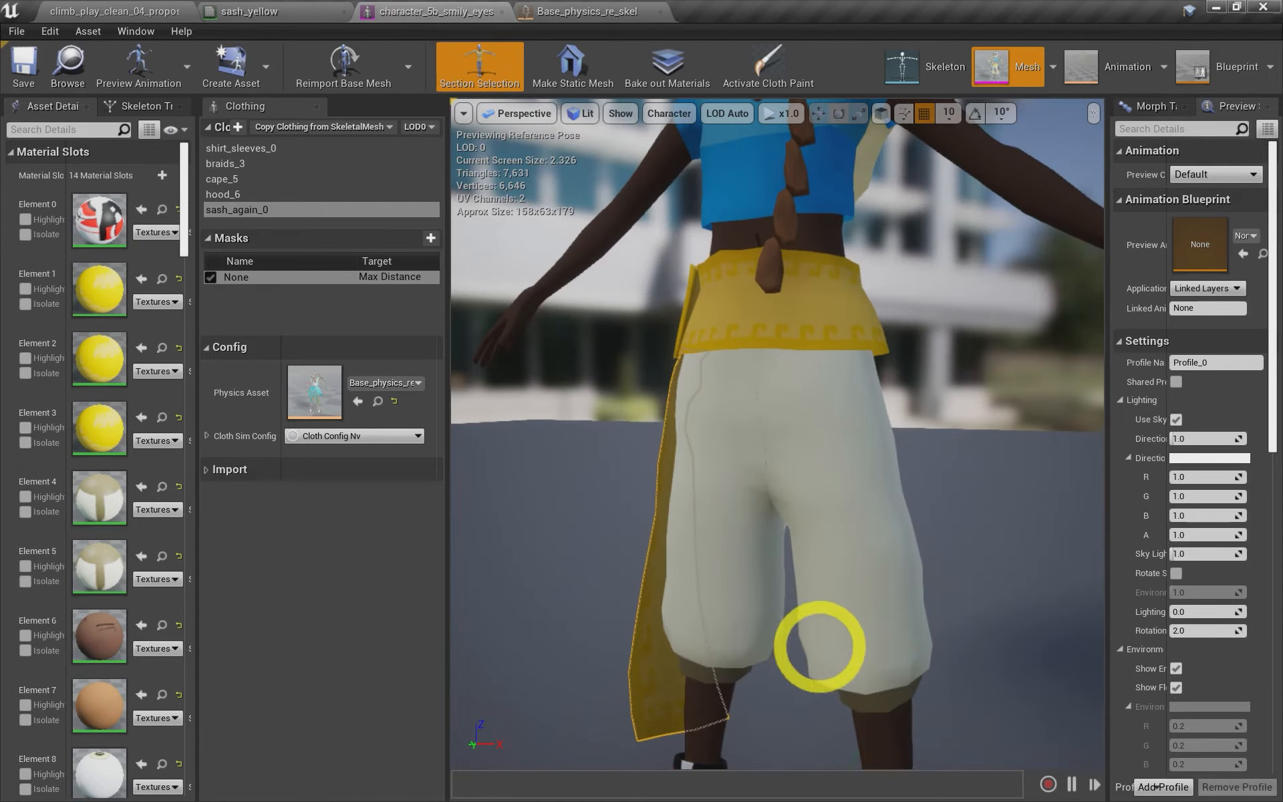
drag(699, 705, 702, 535)
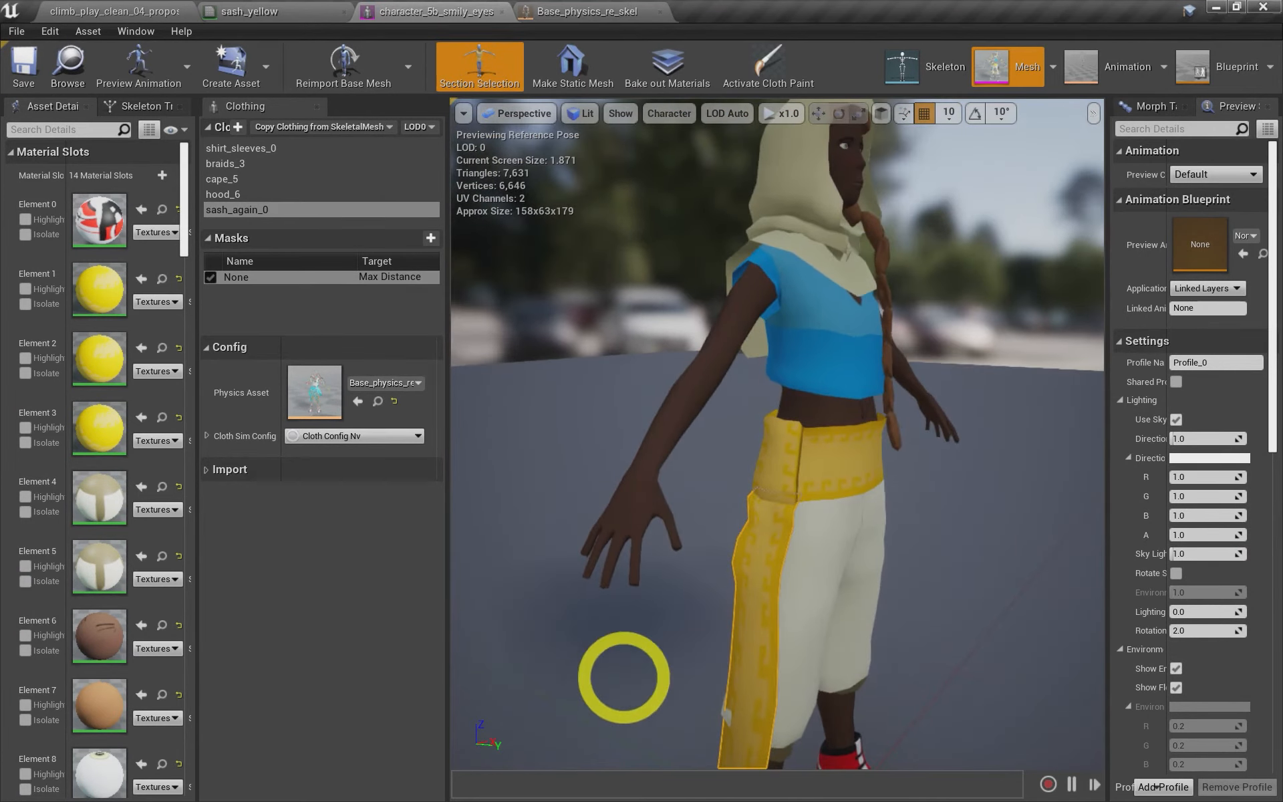
alt+middle_drag(767, 681, 787, 549)
alt+drag(787, 549, 1174, 529)
alt+drag(930, 290, 20, 407)
alt+drag(944, 417, 501, 369)
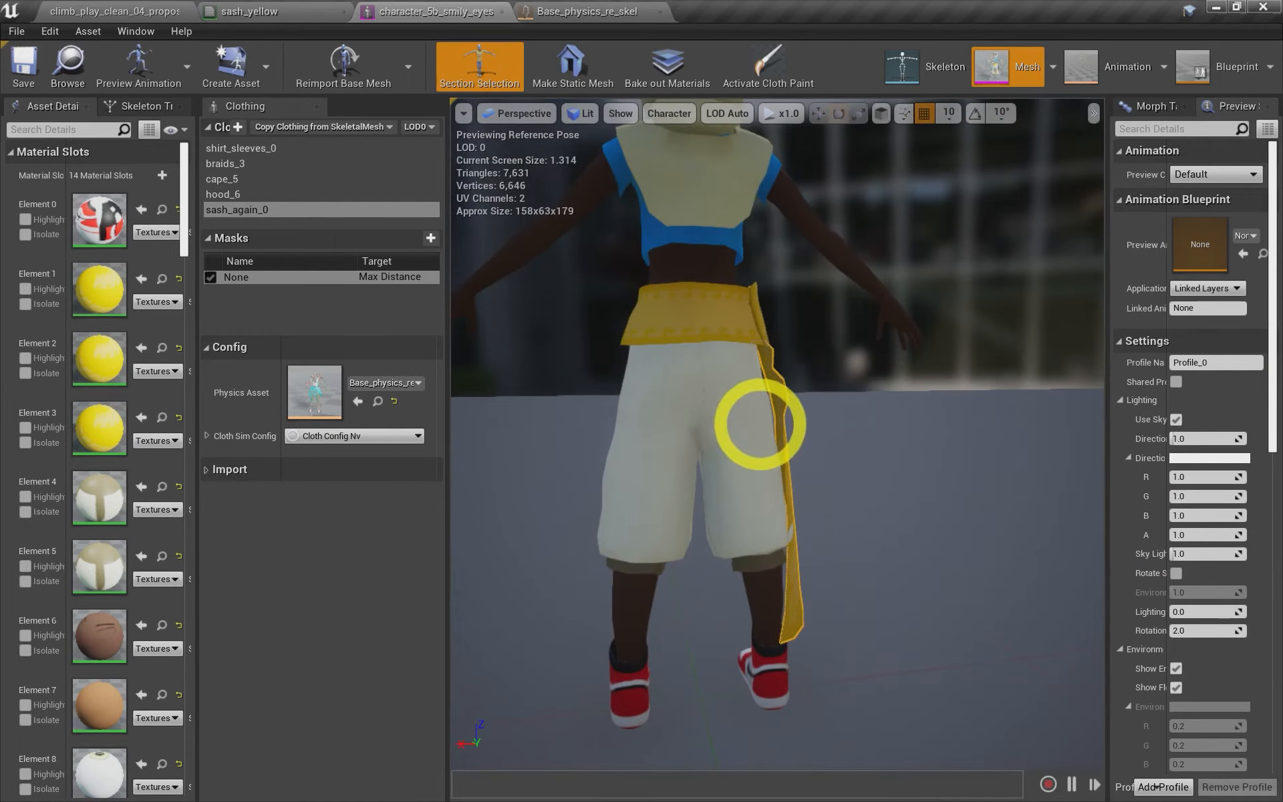
alt+drag(783, 415, 820, 328)
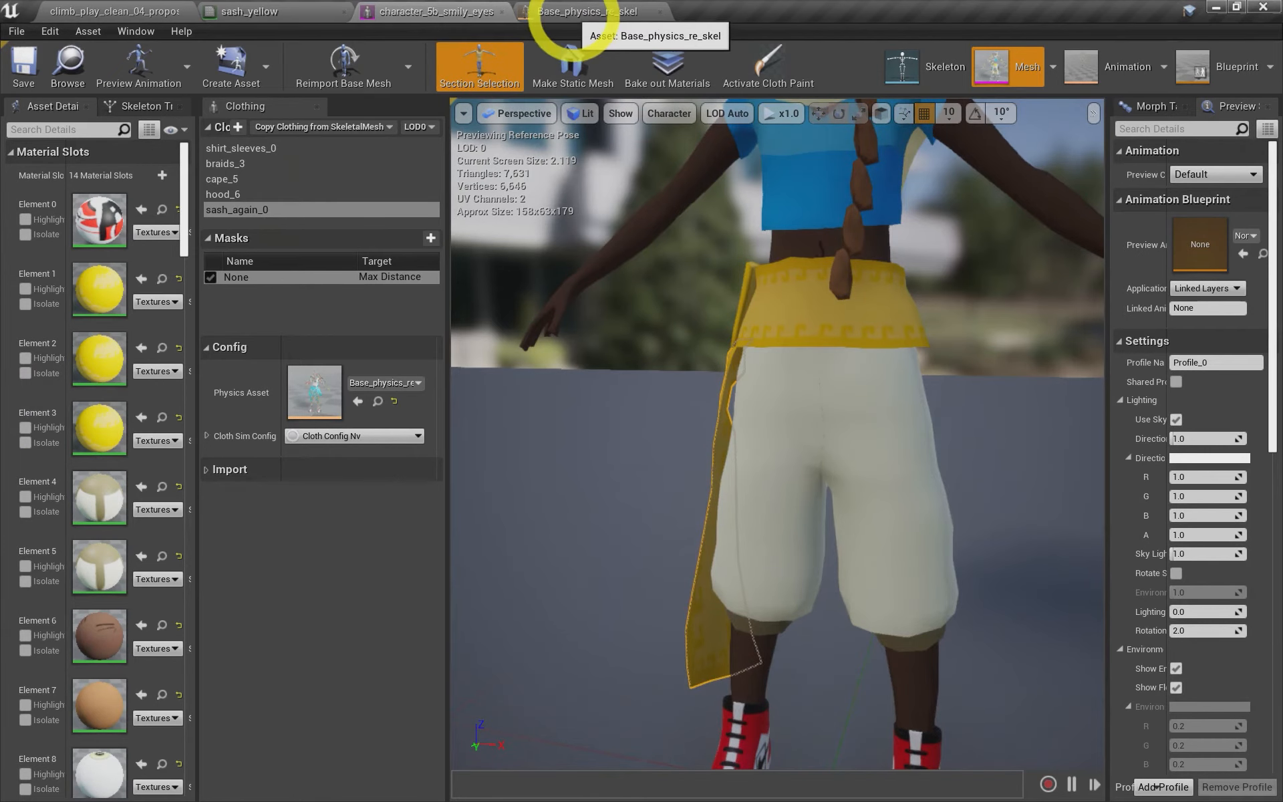
Inspect the right upper leg's collision capsule against the sash in the Base_physics_re_skel physics asset, from front and back
click(557, 37)
scroll(701, 435, up, 4)
alt+drag(534, 400, 638, 429)
alt+drag(539, 438, 583, 560)
click(584, 559)
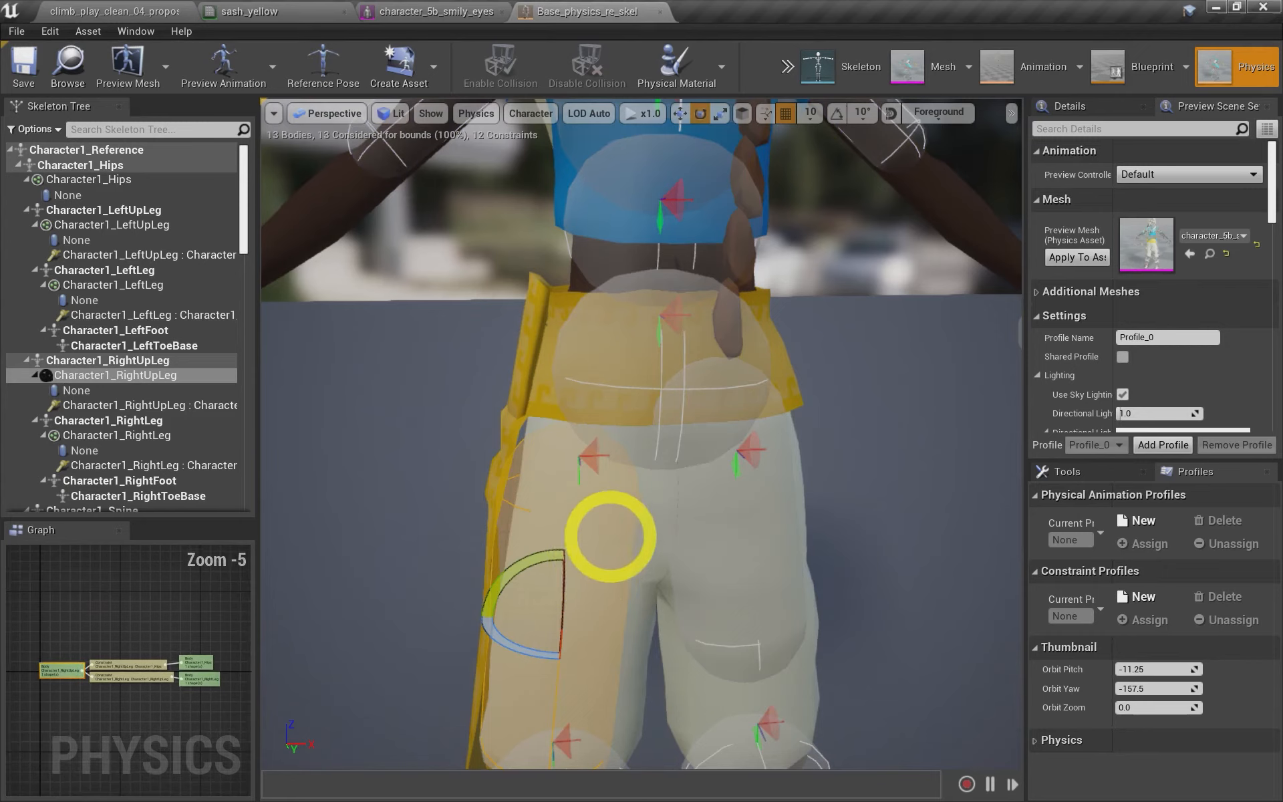
scroll(615, 532, down, 5)
key(f)
scroll(688, 454, down, 3)
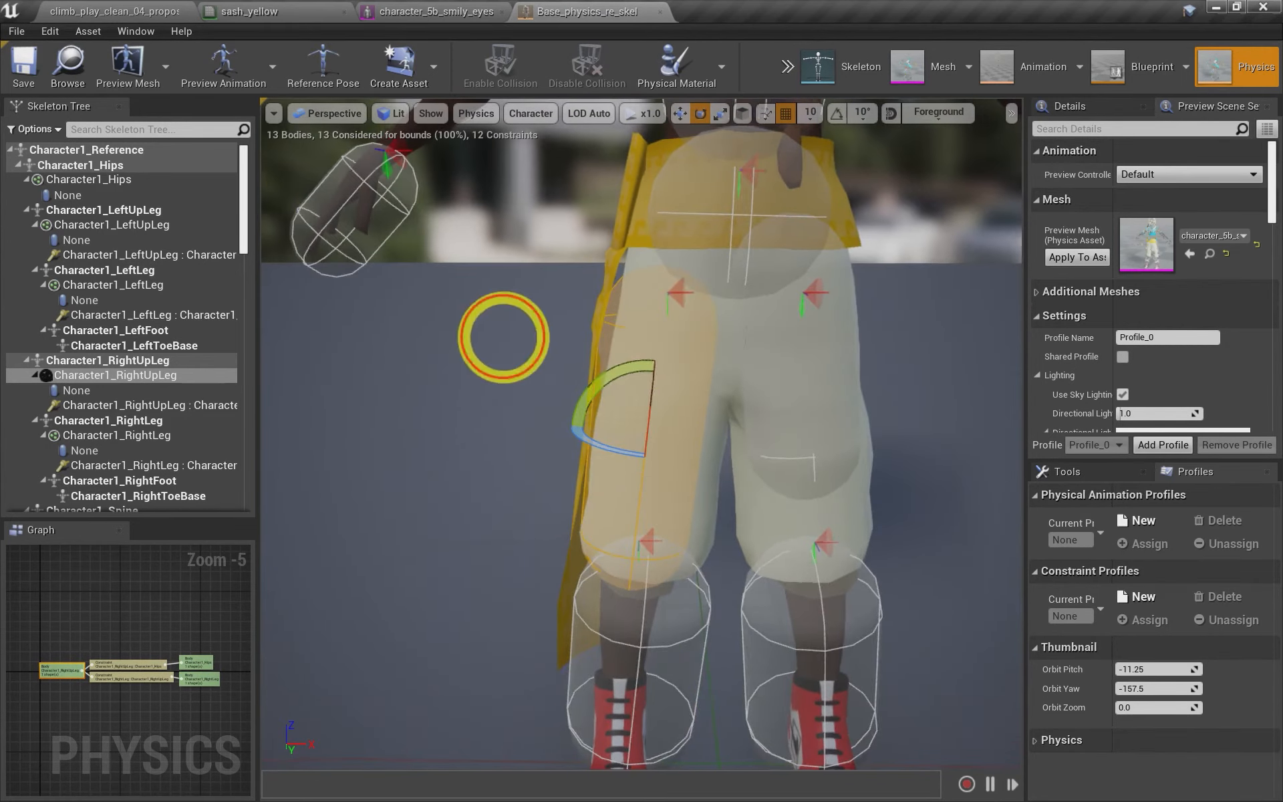
click(642, 356)
alt+drag(609, 317, 1274, 308)
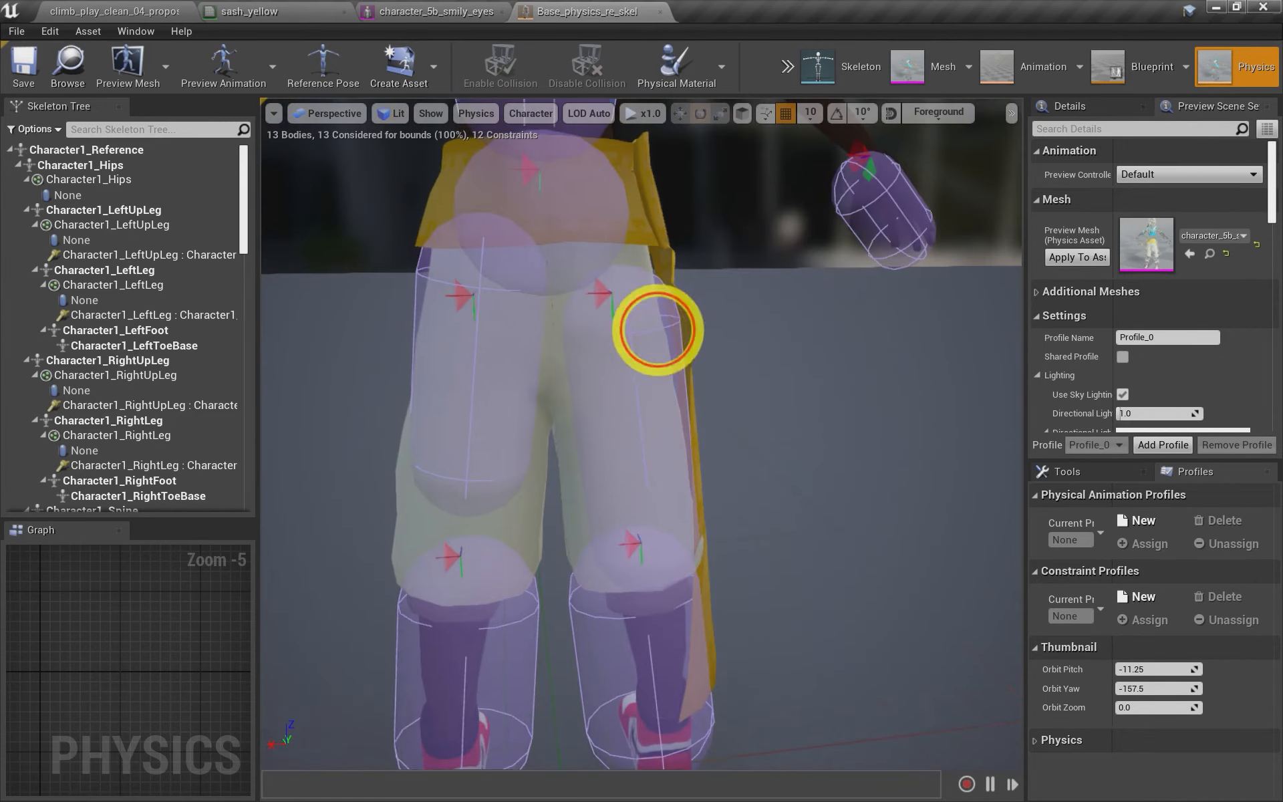
click(661, 339)
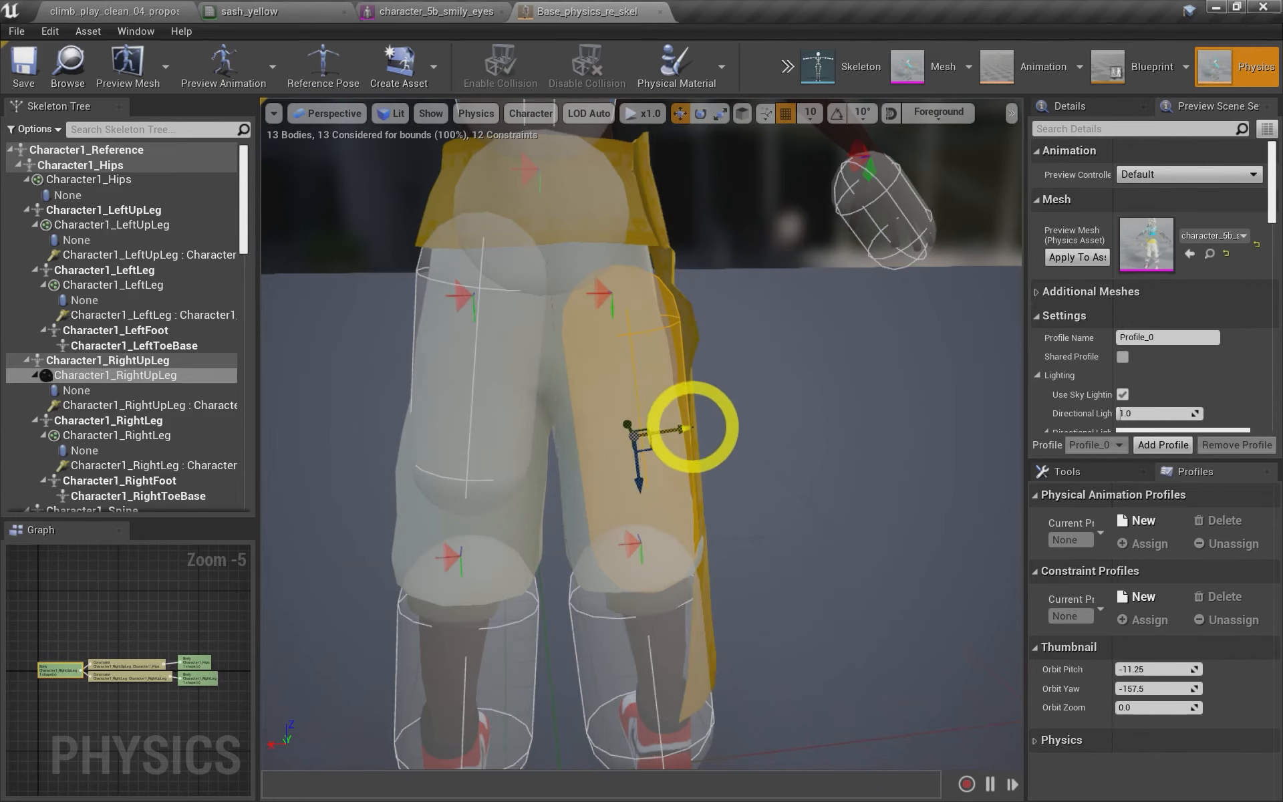
Check the leg collision bodies around the hanging sash with the move and rotate gizmos, and save the physics asset
alt+drag(754, 325, 712, 551)
alt+drag(678, 387, 811, 555)
click(666, 624)
key(w)
key(e)
key(w)
click(810, 555)
click(24, 67)
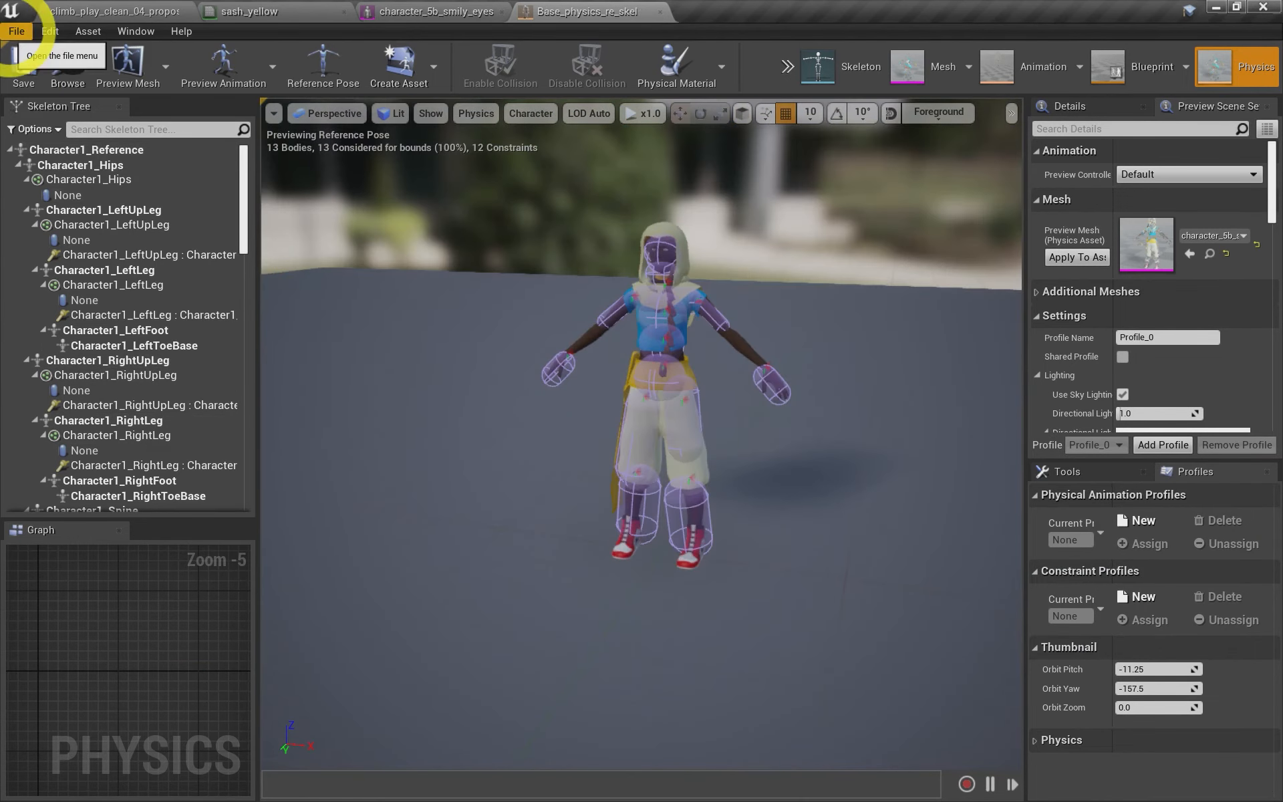
Return to the climb_play_clean_04 level and launch it as a standalone game
click(138, 13)
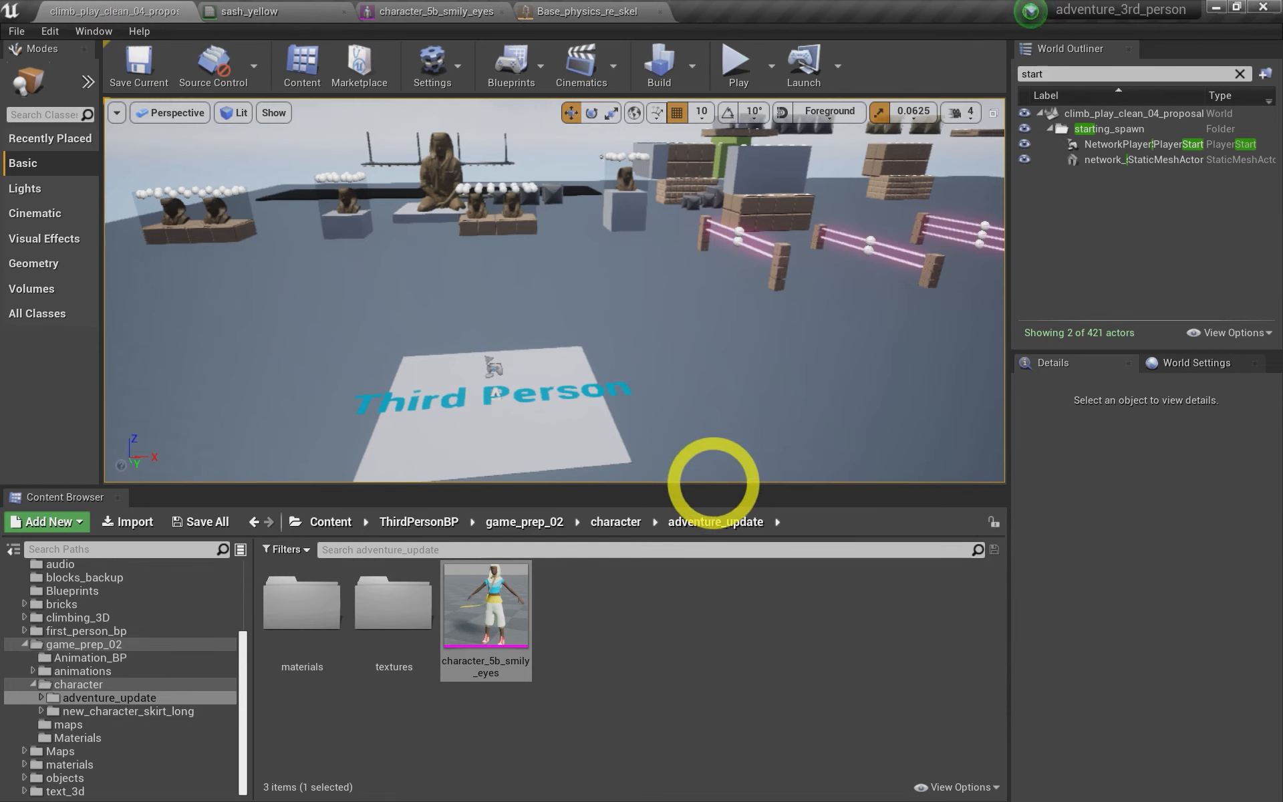
drag(713, 481, 717, 499)
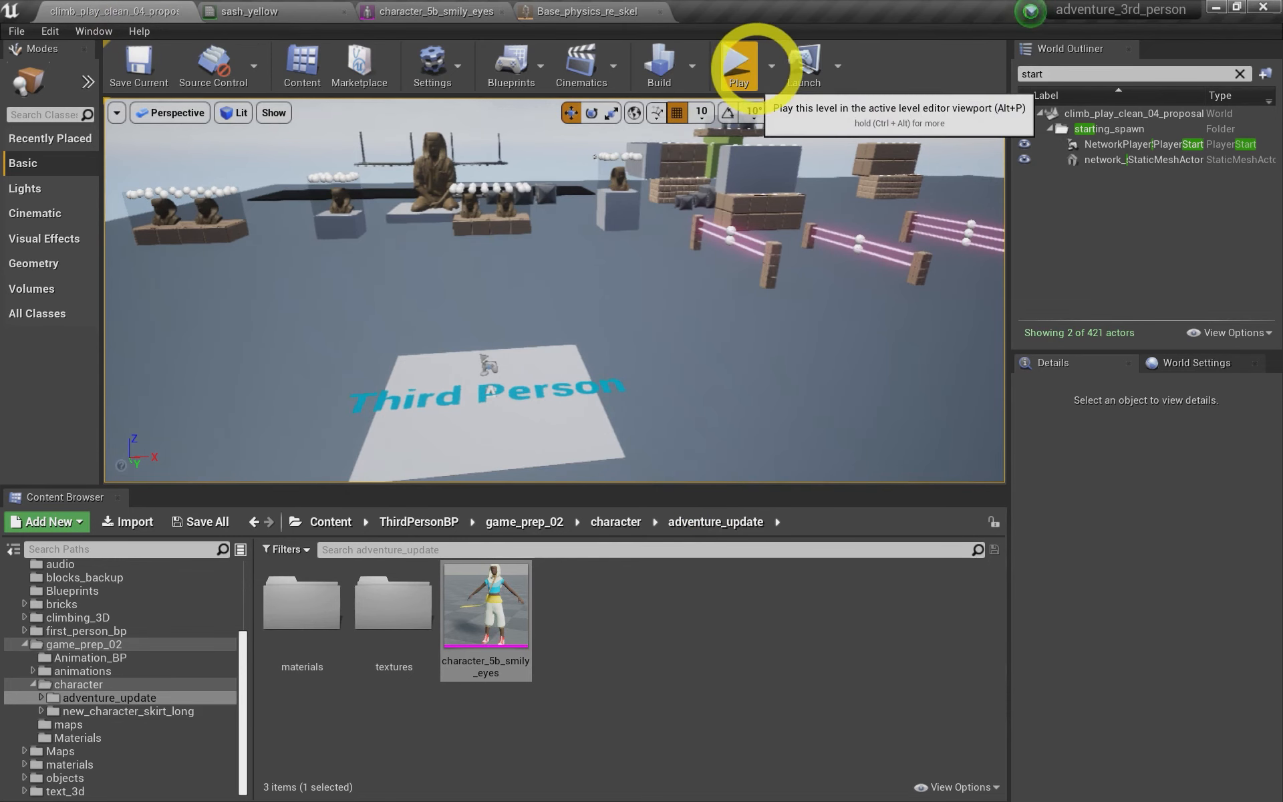
click(770, 65)
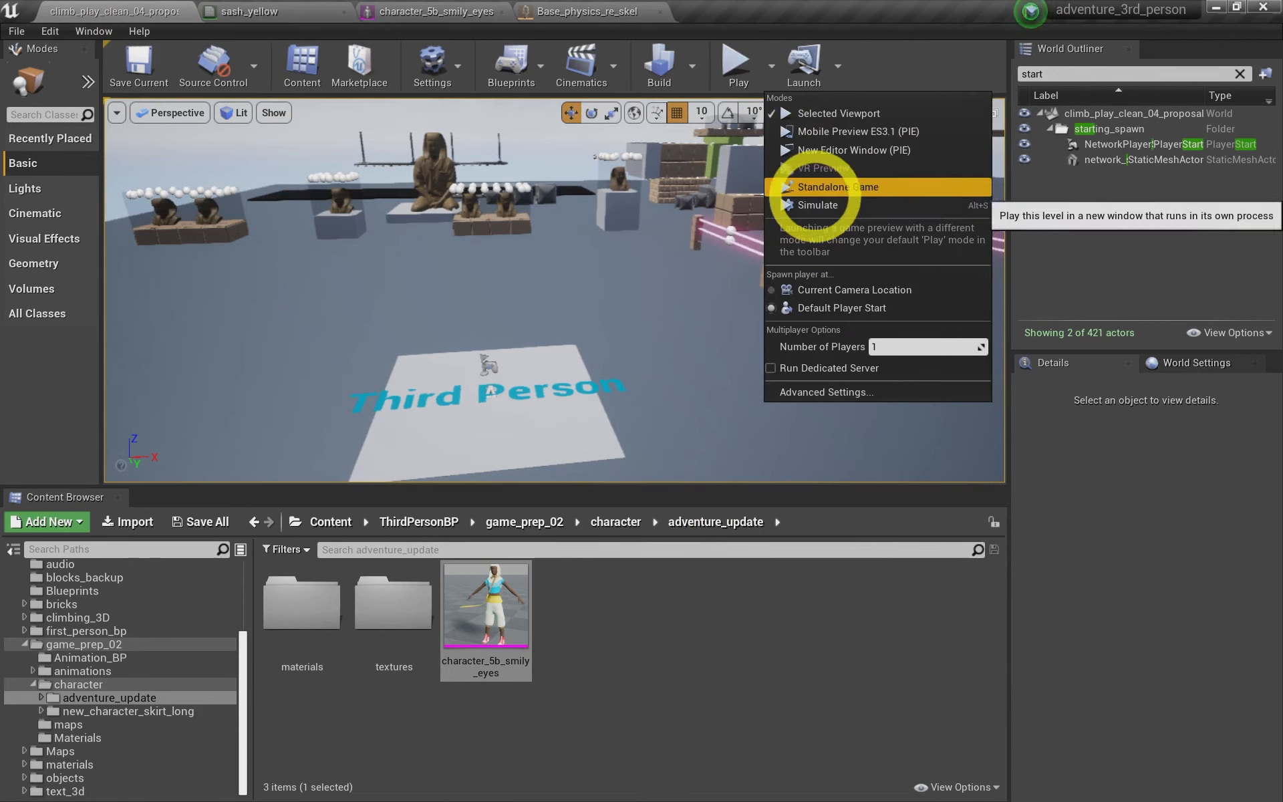
click(815, 189)
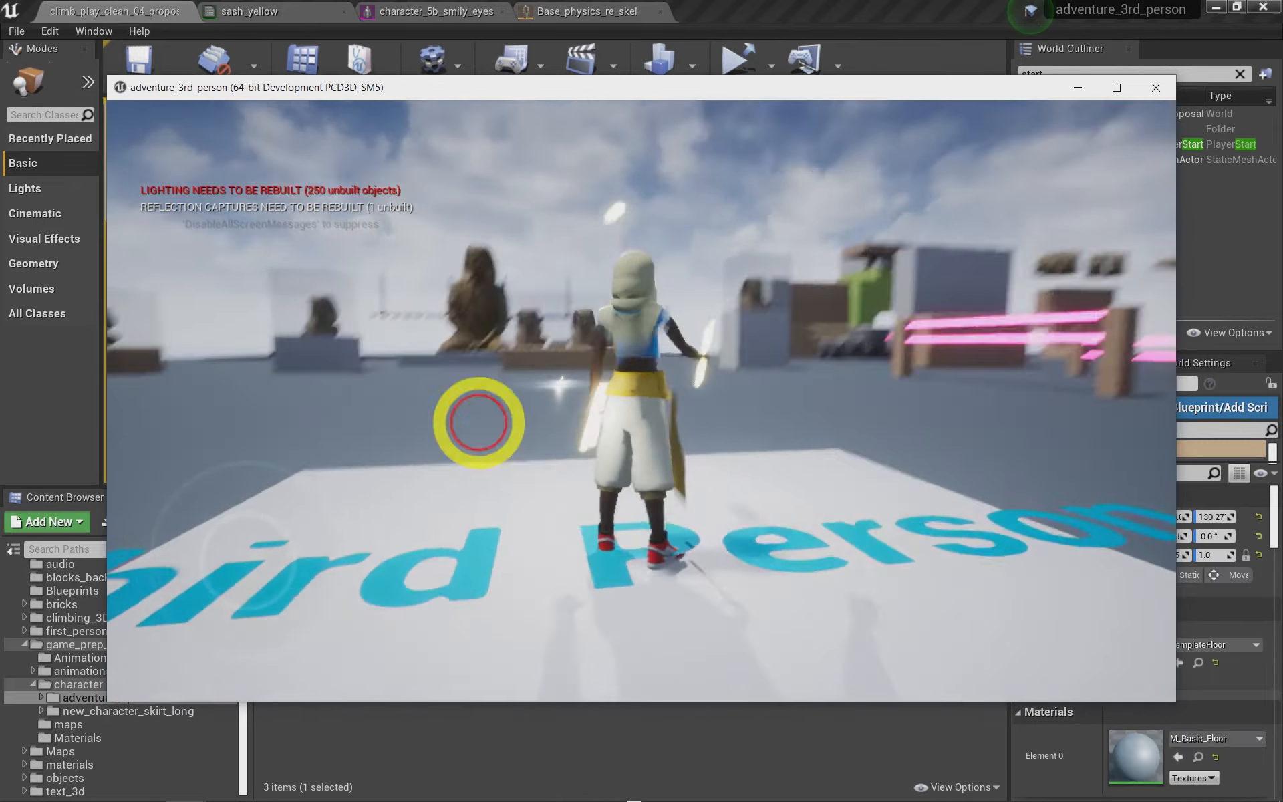
Run the character across the level with changes of direction to examine how the sash moves
key(w)
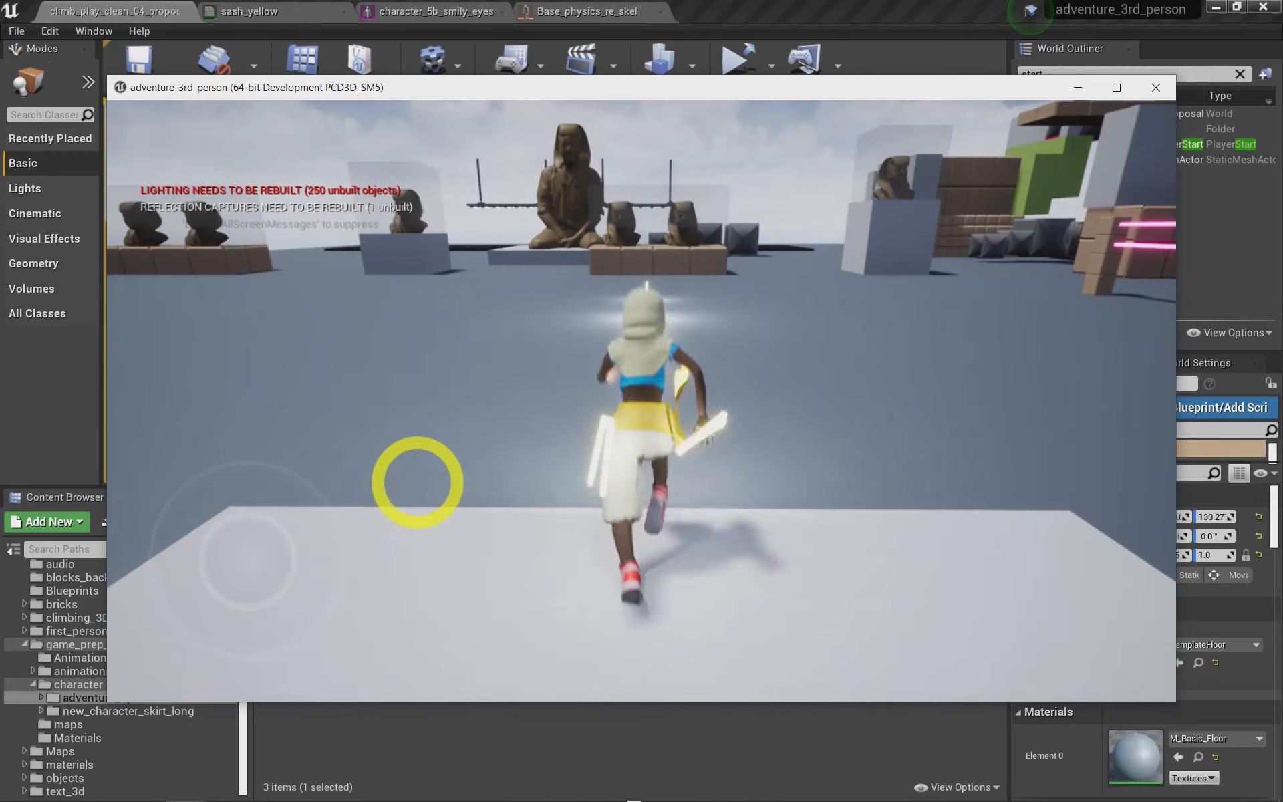
key(w)
key(d)
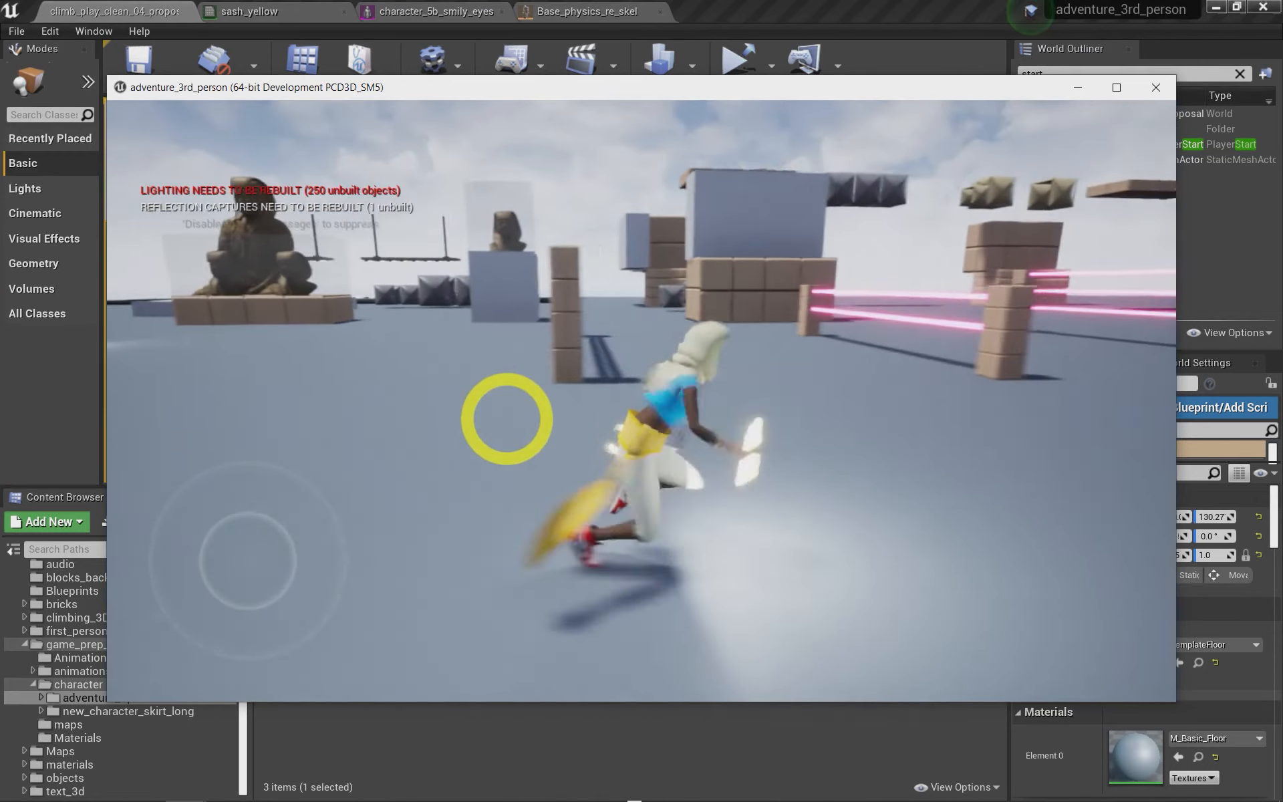
key(a)
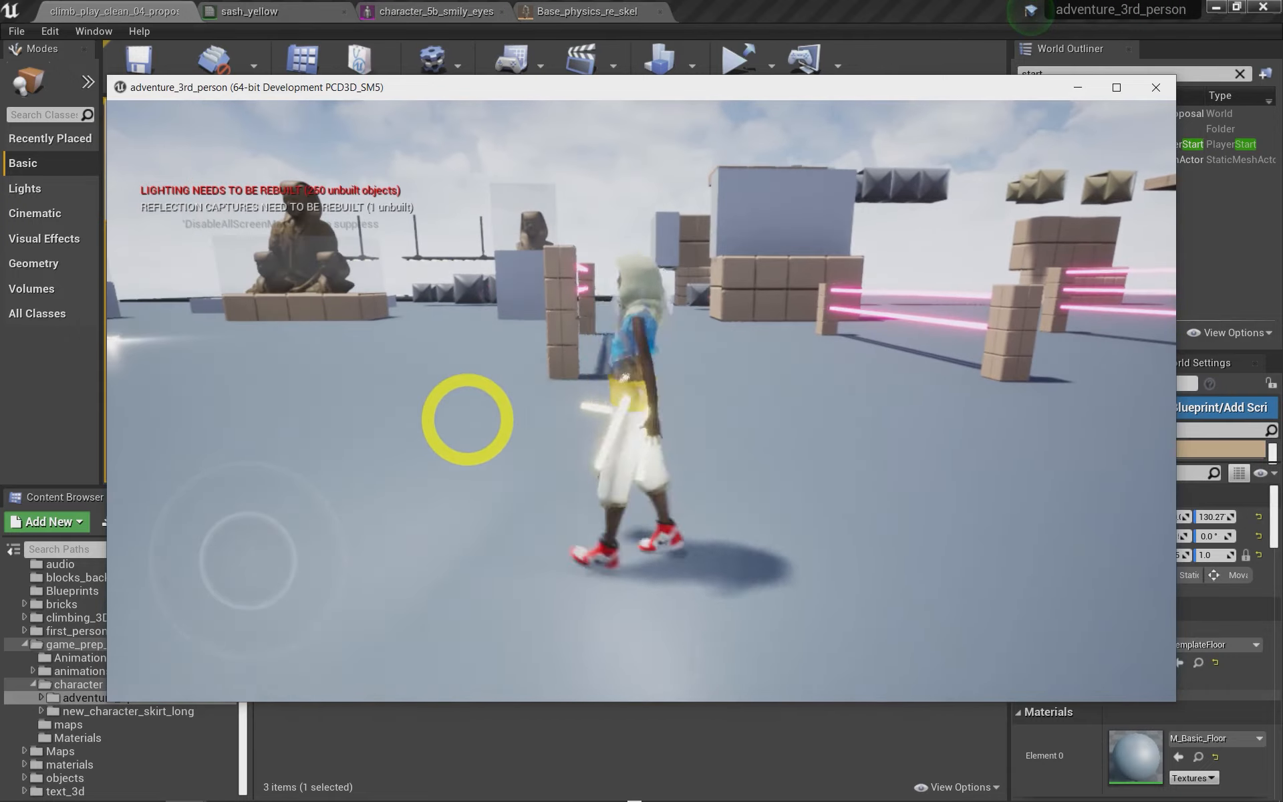
key(w)
key(d)
key(a)
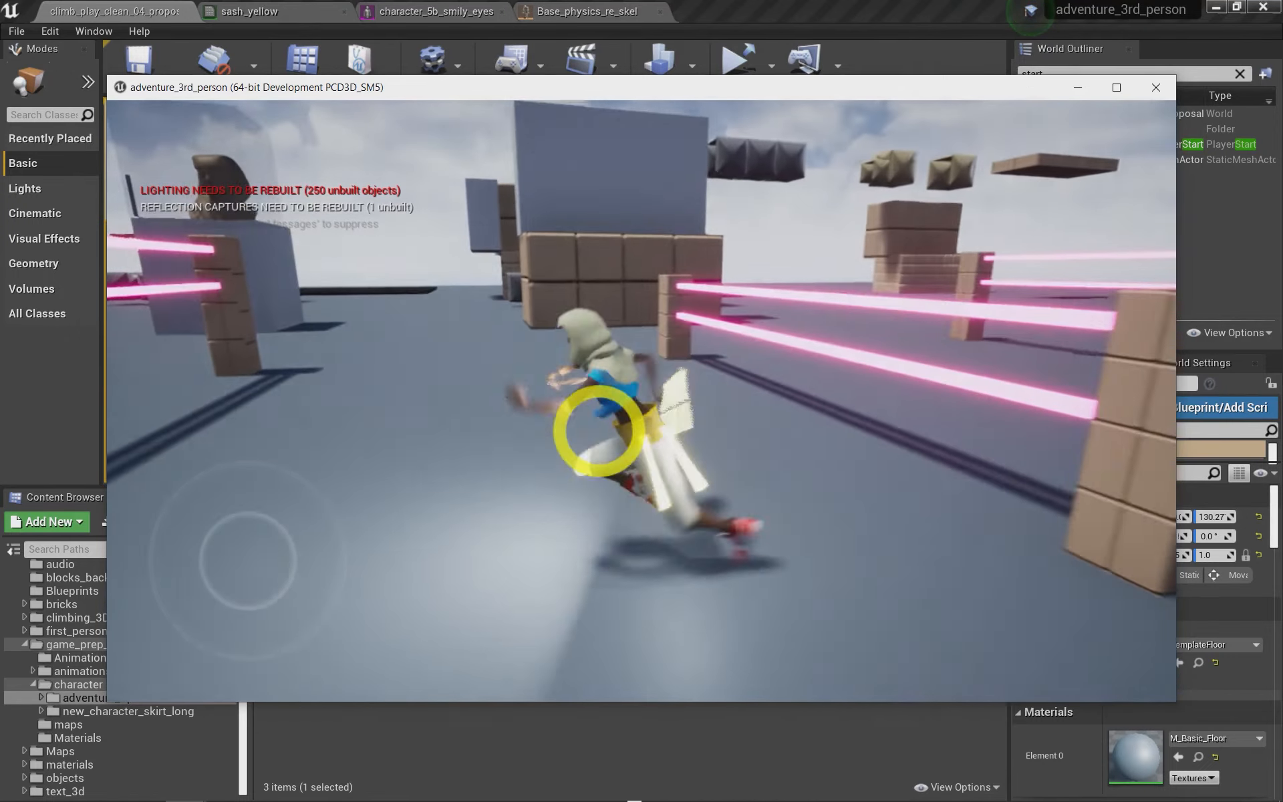
key(s)
key(w)
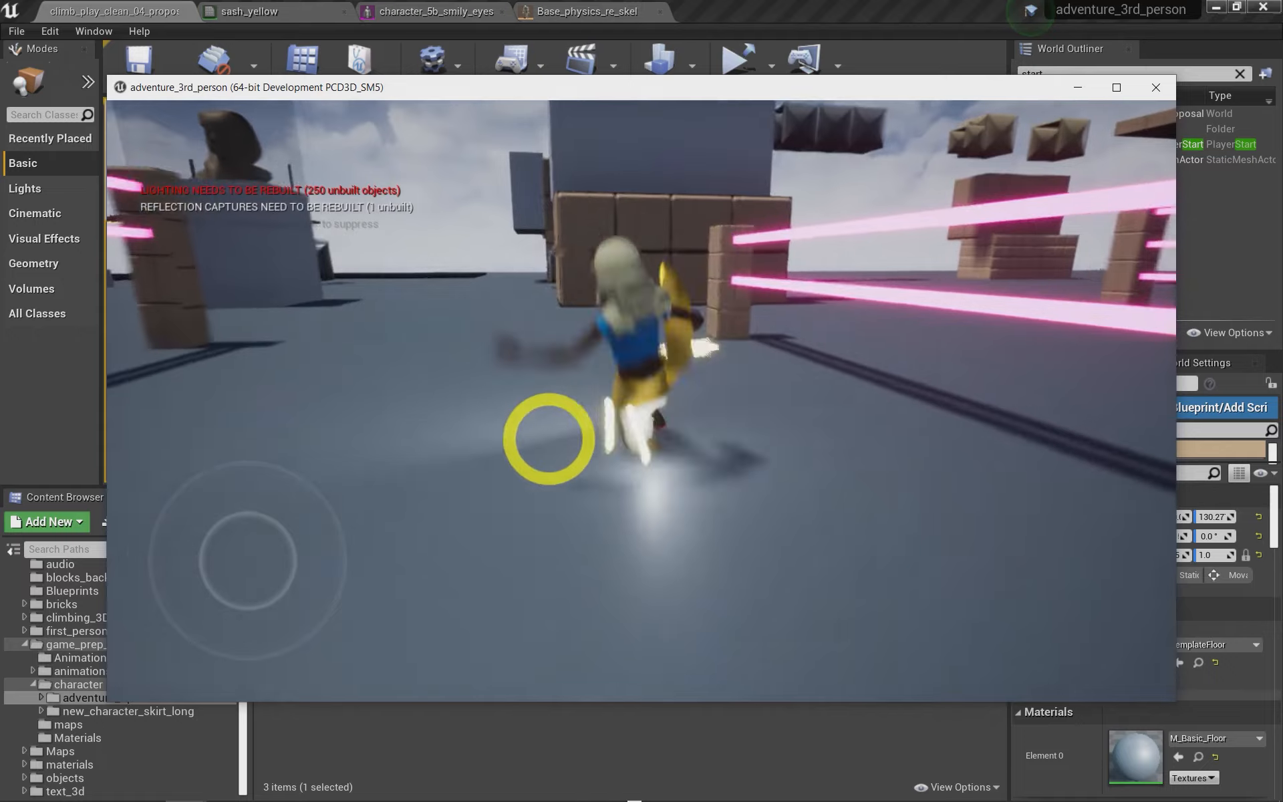
Climb the brick block and jump between the obstacles to examine the sash's motion during climbing and landing
key(space)
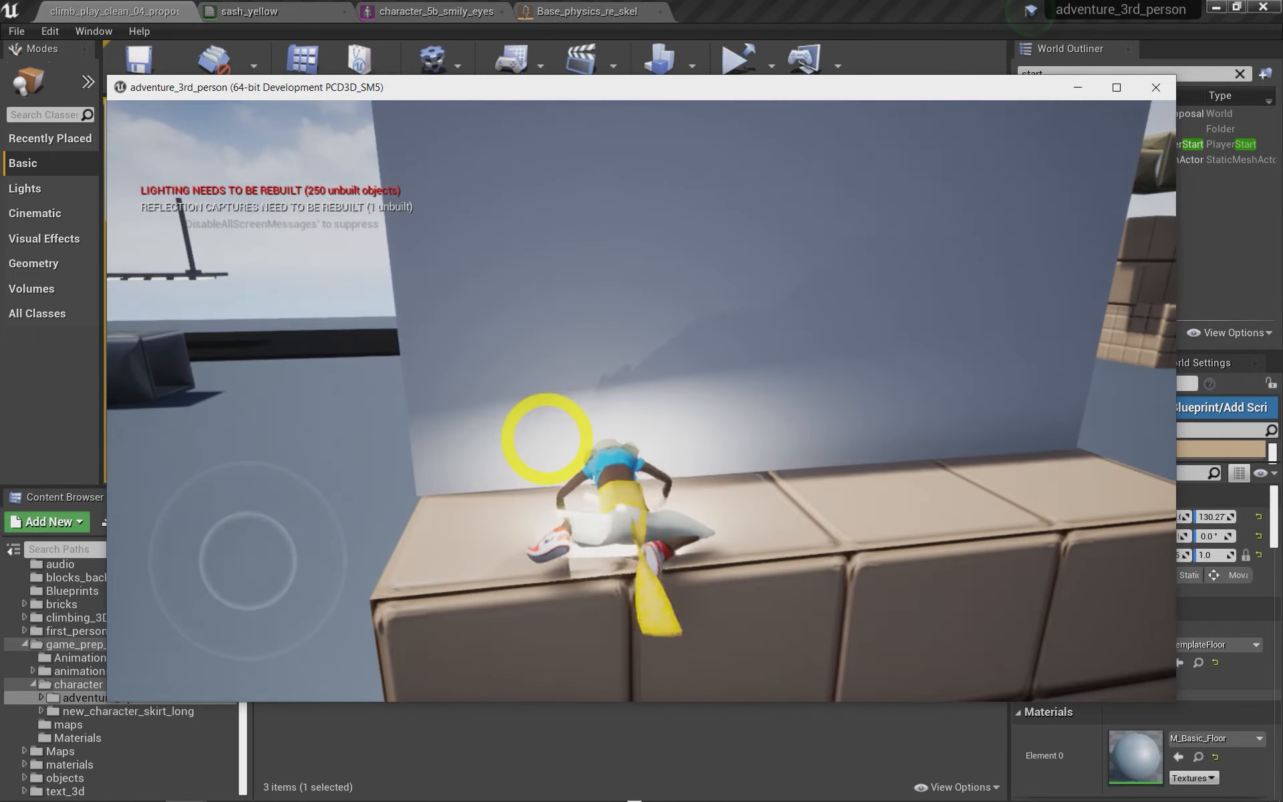
key(w)
key(space)
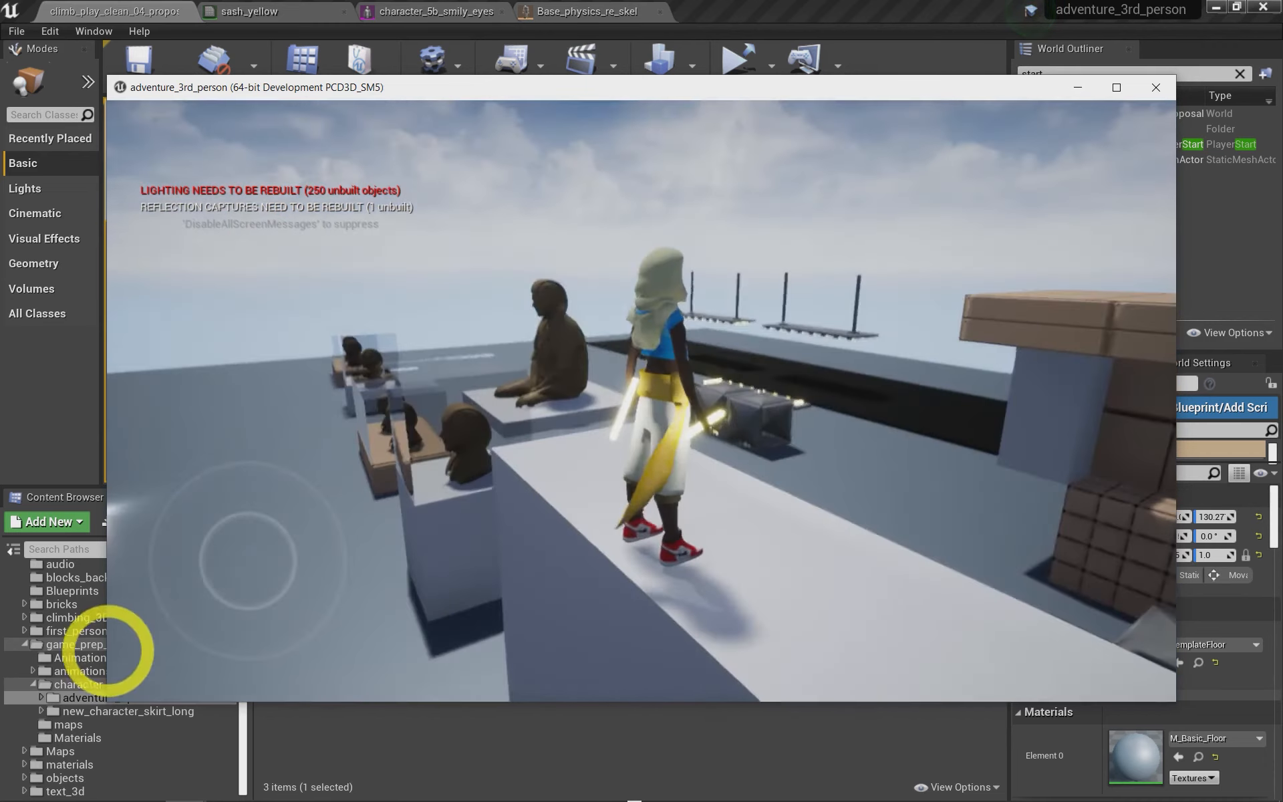
key(w)
key(space)
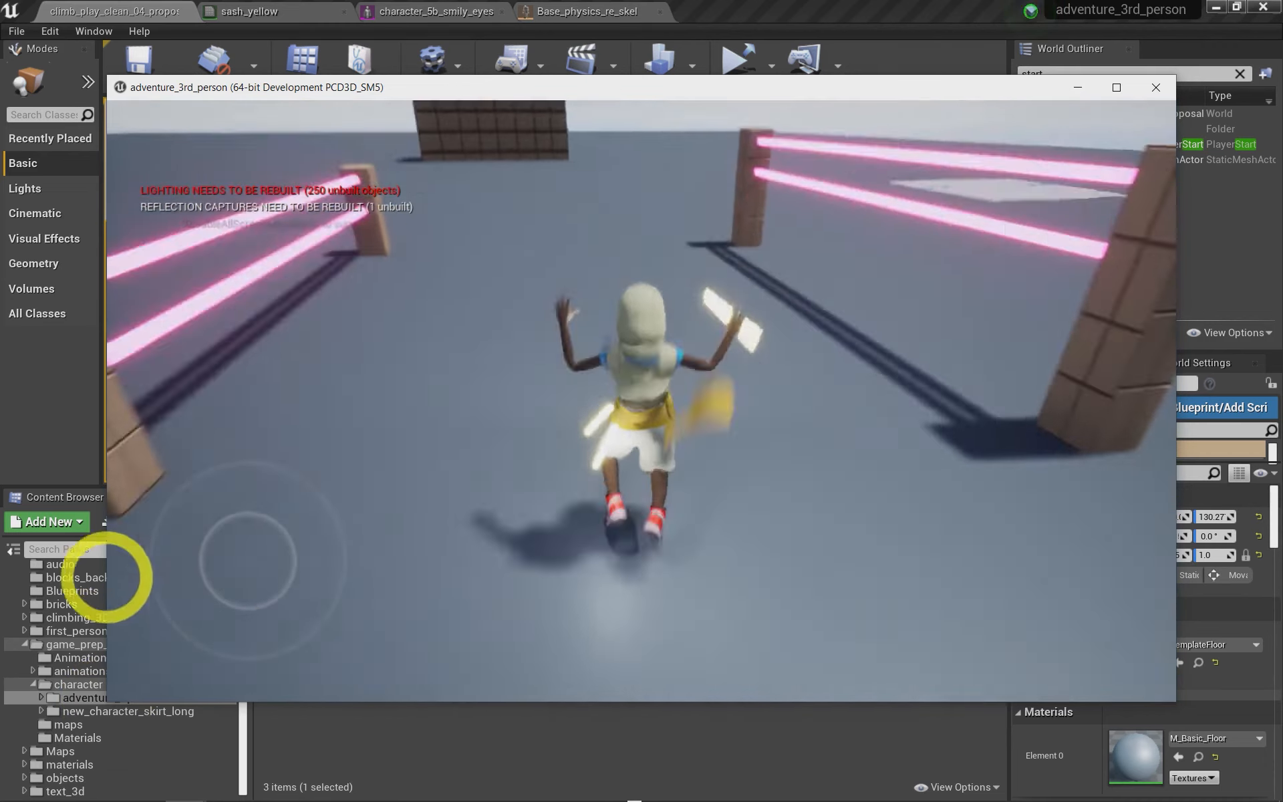
key(w)
key(w)
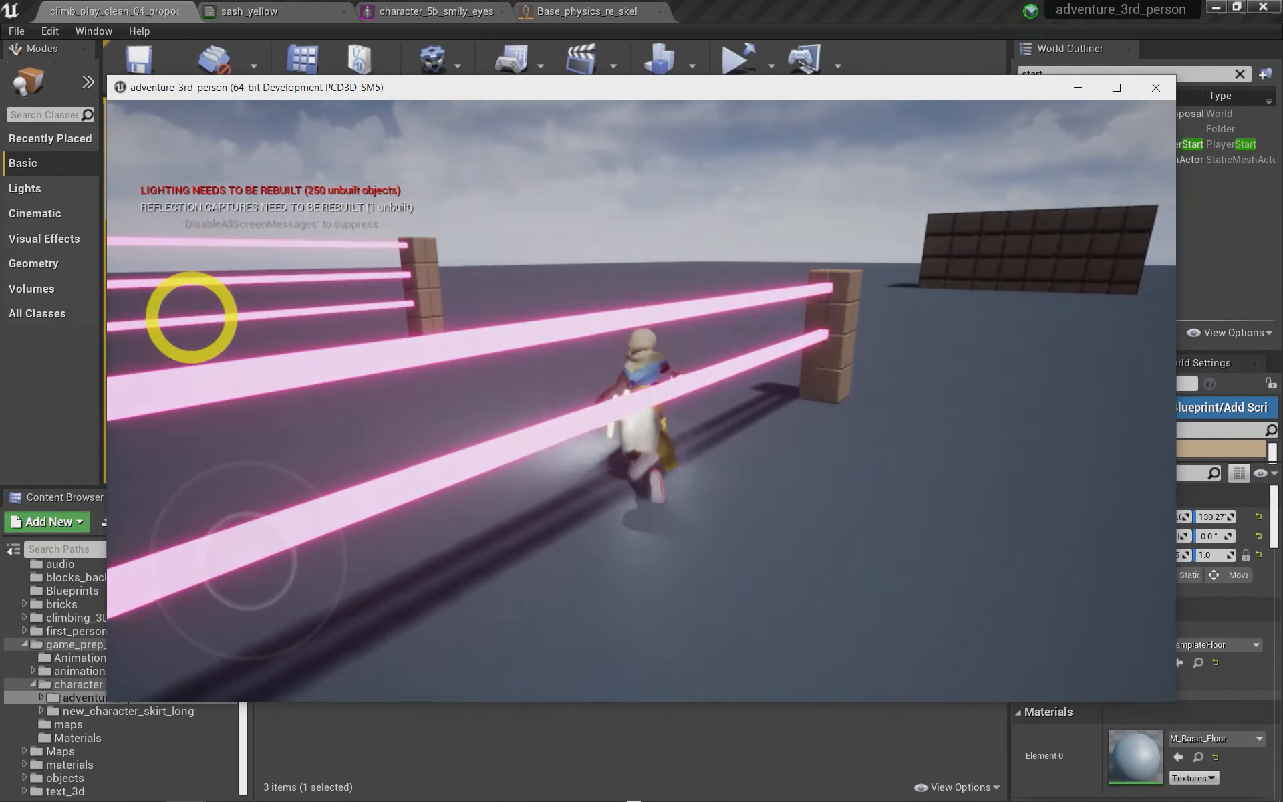